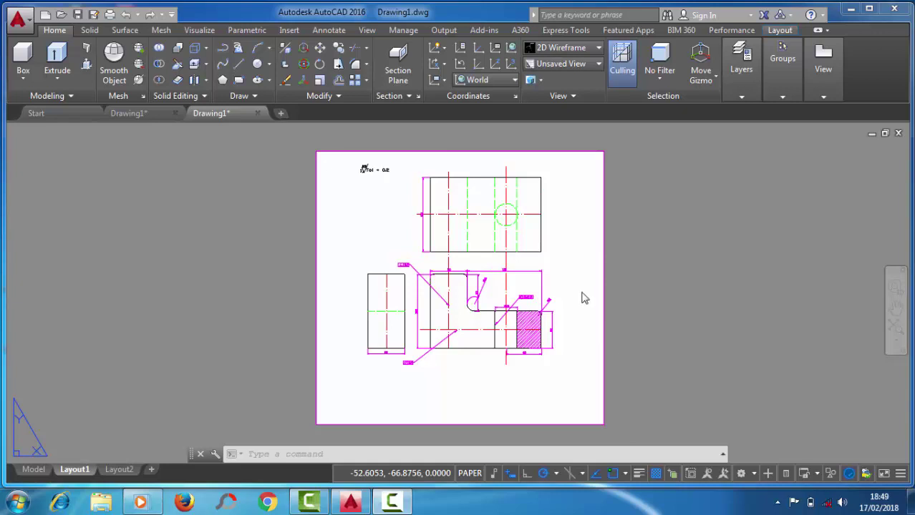
Step: Examine the dimensioned three-view drawing of the L-shaped part on the layout sheet
scroll(554, 263, "up", 2)
scroll(555, 263, "down", 2)
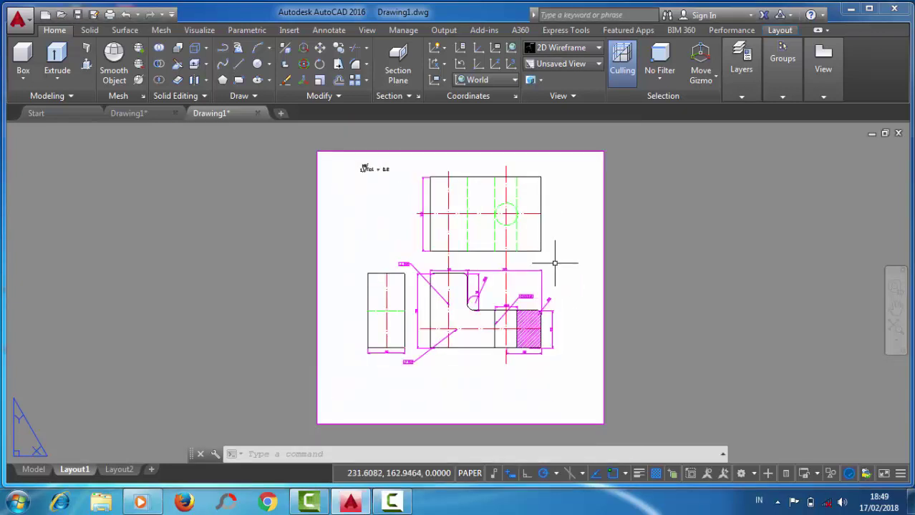
middle_click_drag(548, 272, 490, 285)
scroll(522, 292, "up", 2)
scroll(523, 291, "down", 2)
scroll(501, 291, "up", 2)
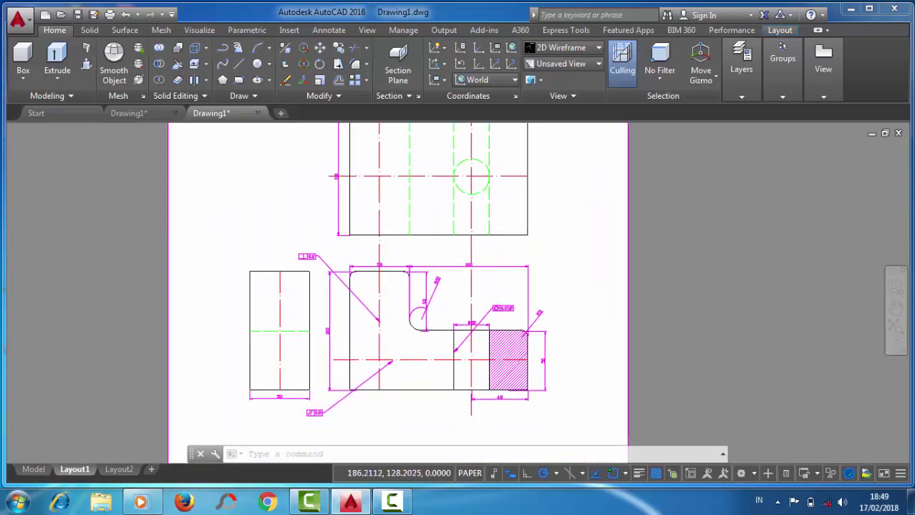
scroll(497, 294, "down", 2)
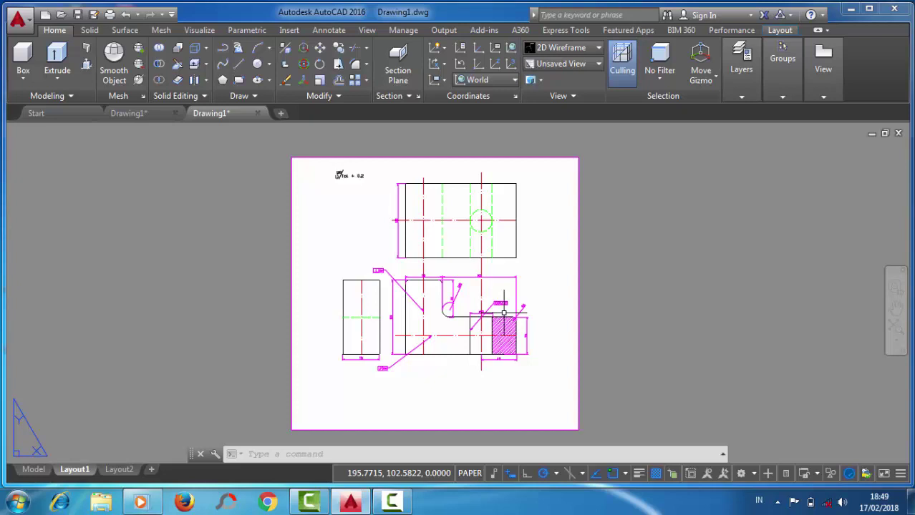
scroll(416, 275, "up", 2)
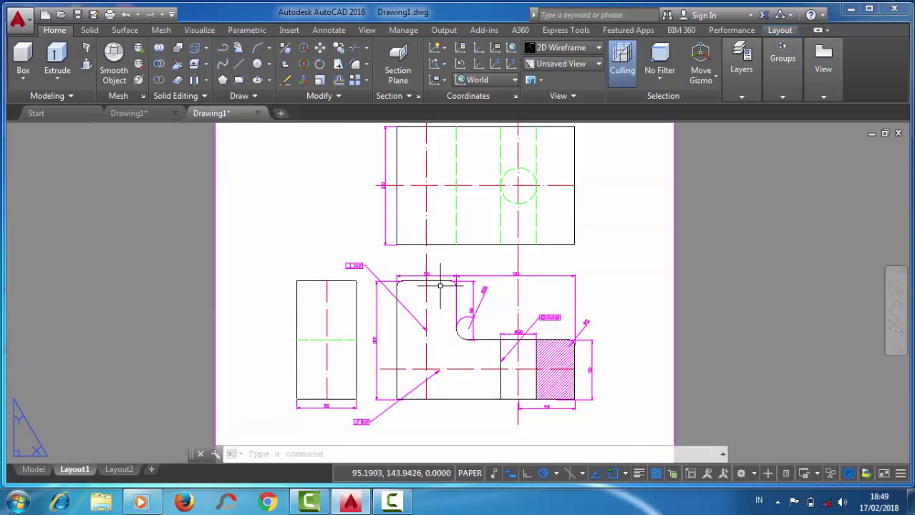
scroll(439, 286, "down", 2)
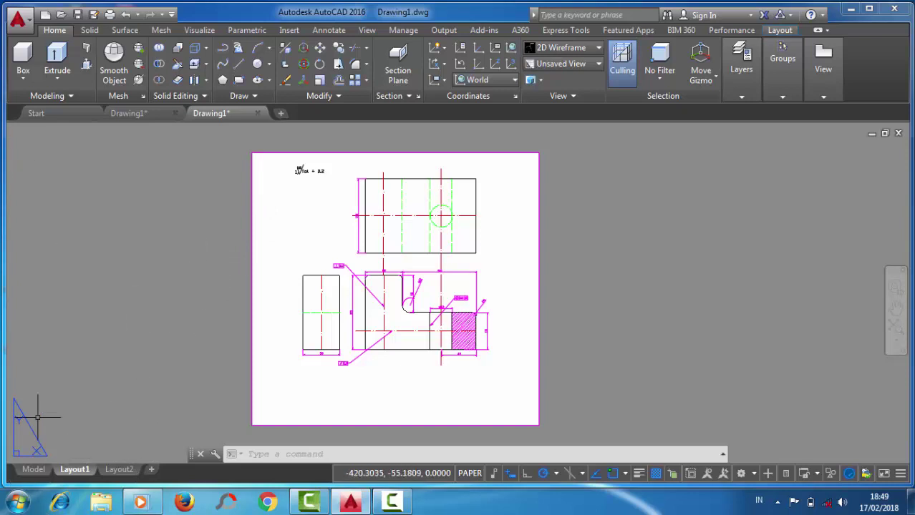
Step: Switch to model space and copy all objects of the three views to the clipboard
left_click(35, 474)
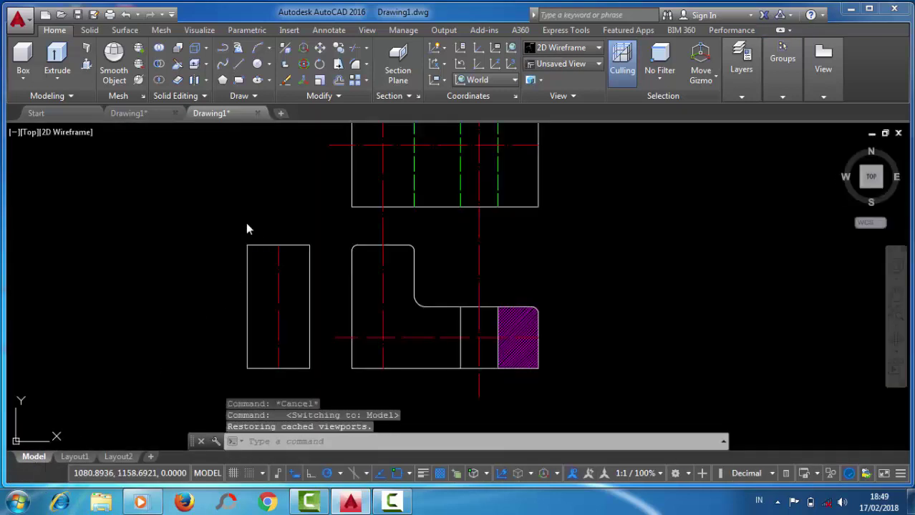
left_click(246, 229)
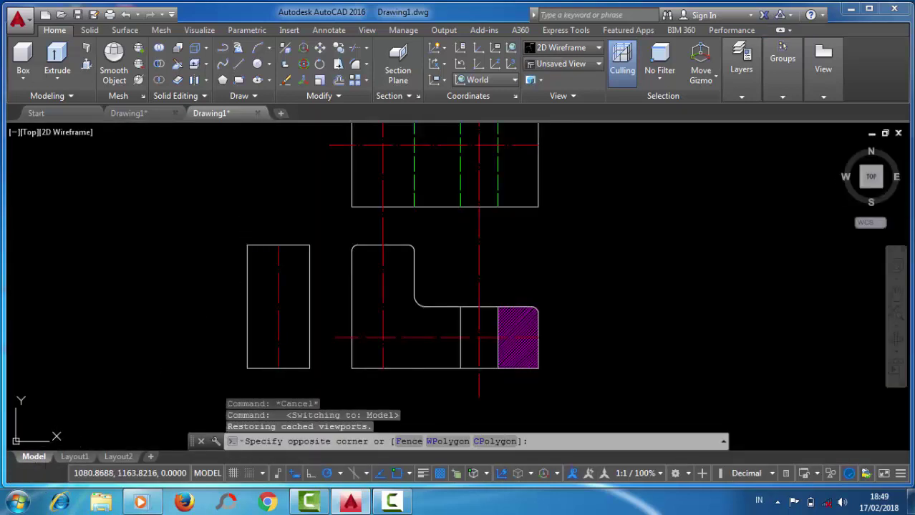
scroll(220, 207, "down", 2)
middle_click_drag(220, 207, 256, 238)
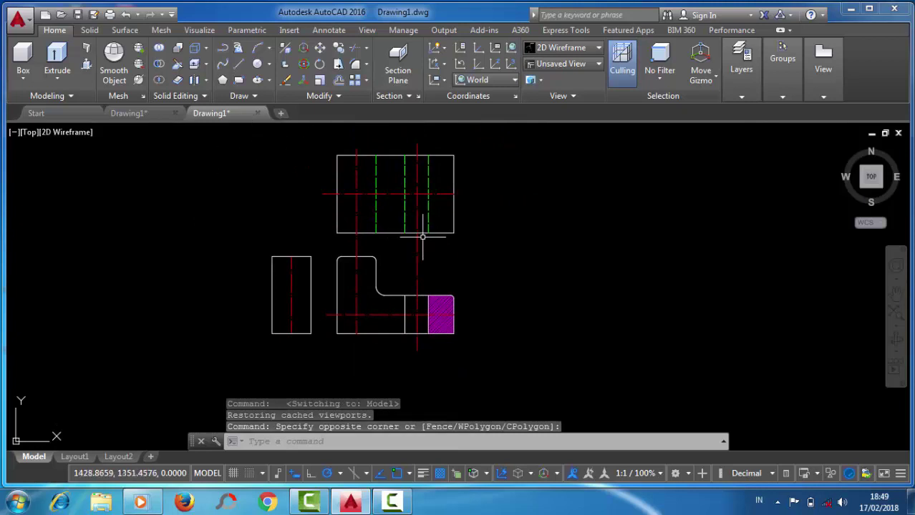
left_click(522, 350)
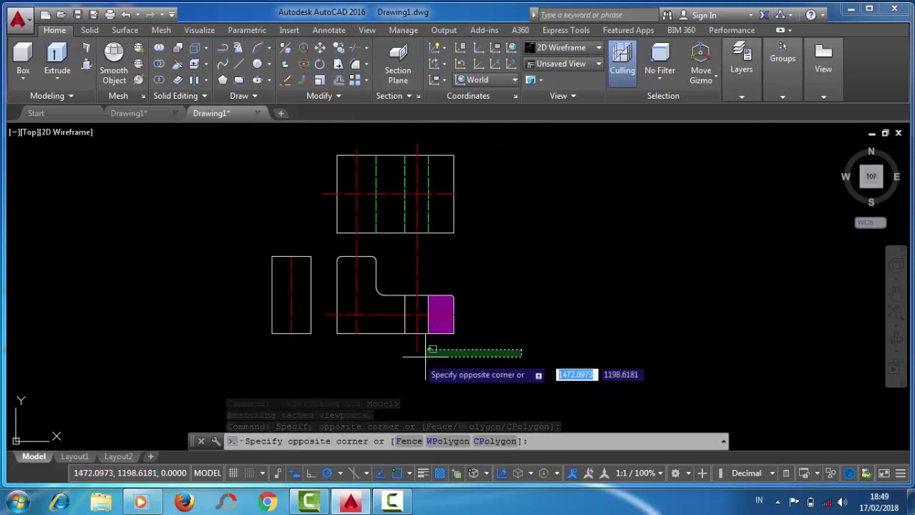
left_click(256, 149)
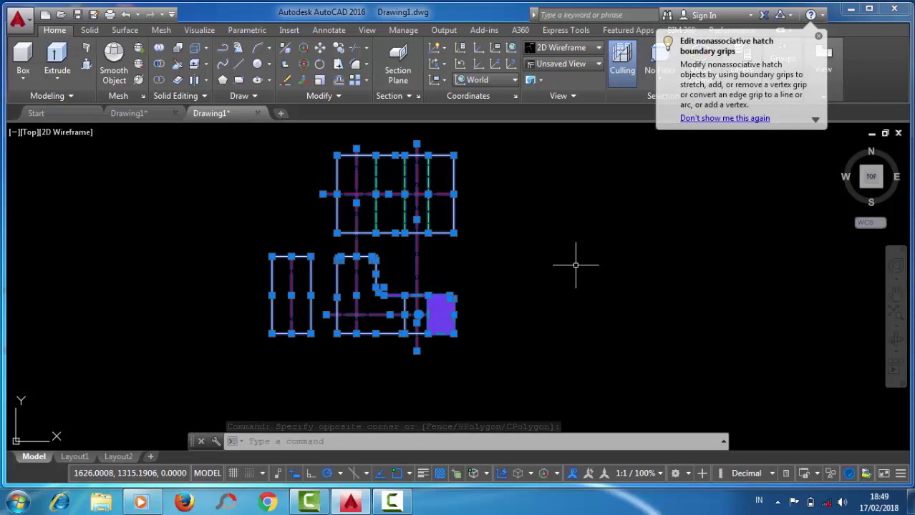
key("ctrl+c")
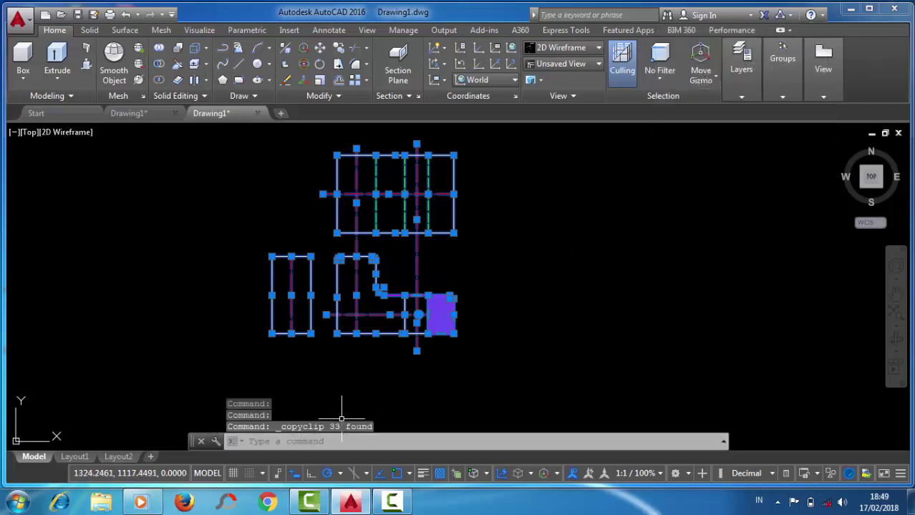
left_click(280, 116)
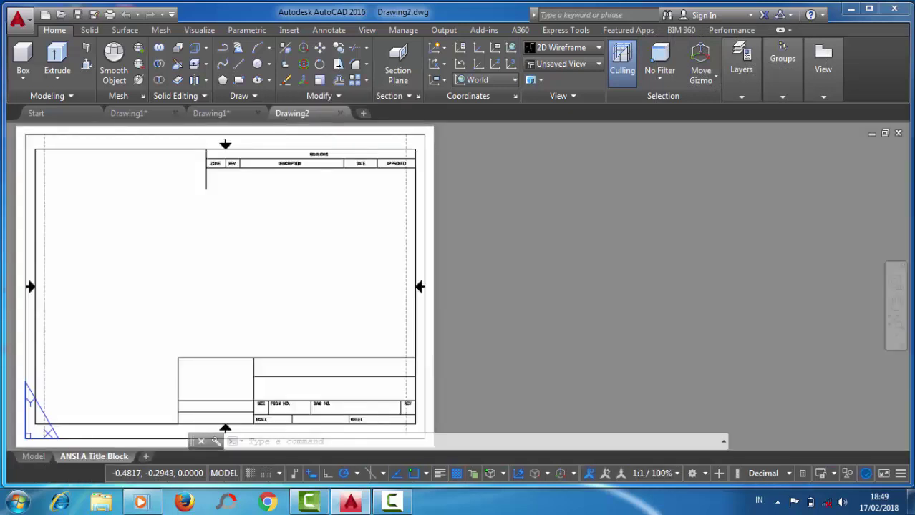
scroll(314, 318, "down", 4)
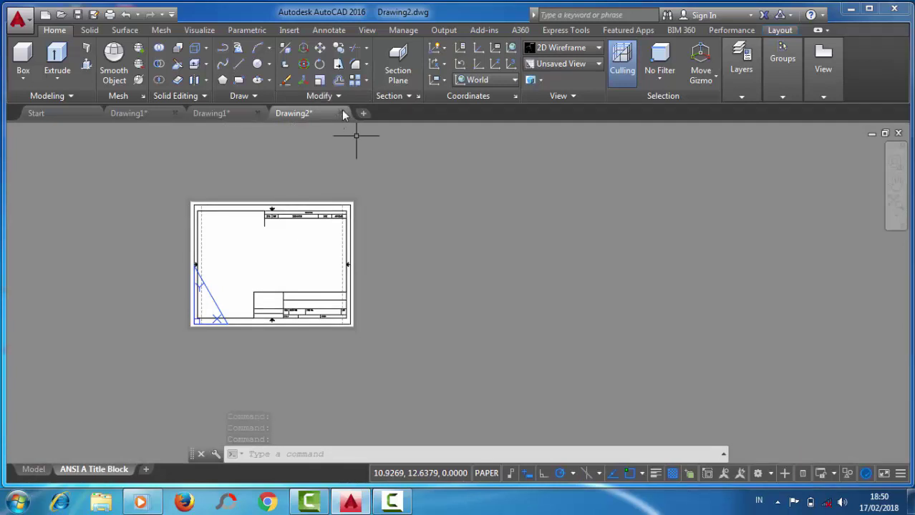
left_click(342, 113)
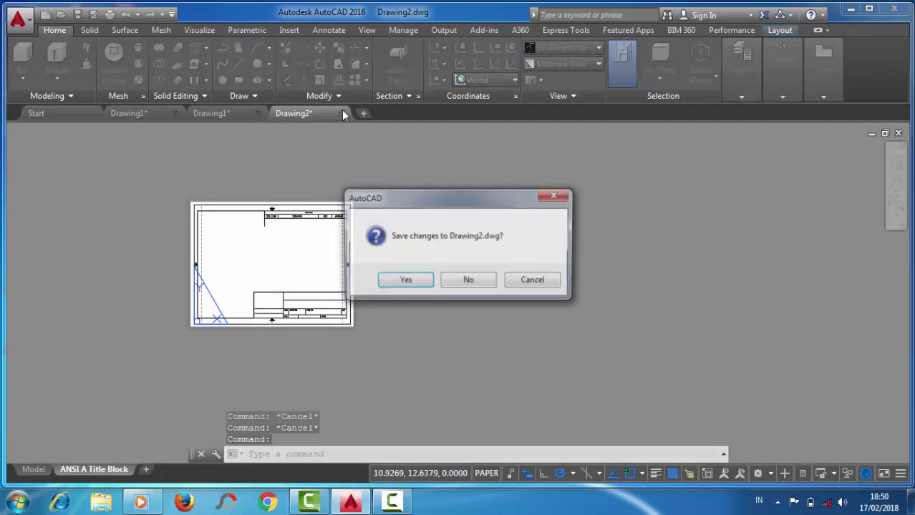
left_click(468, 282)
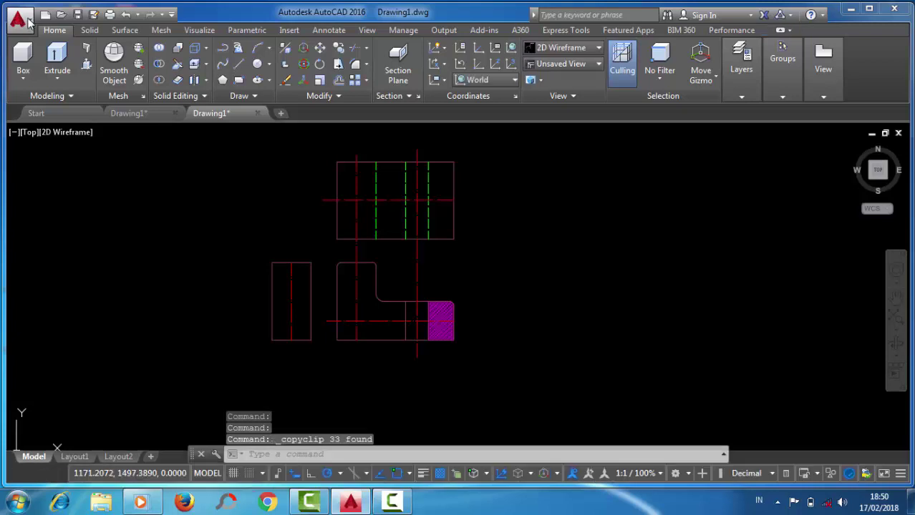
Step: Create a new drawing from the acadiso template
left_click(18, 19)
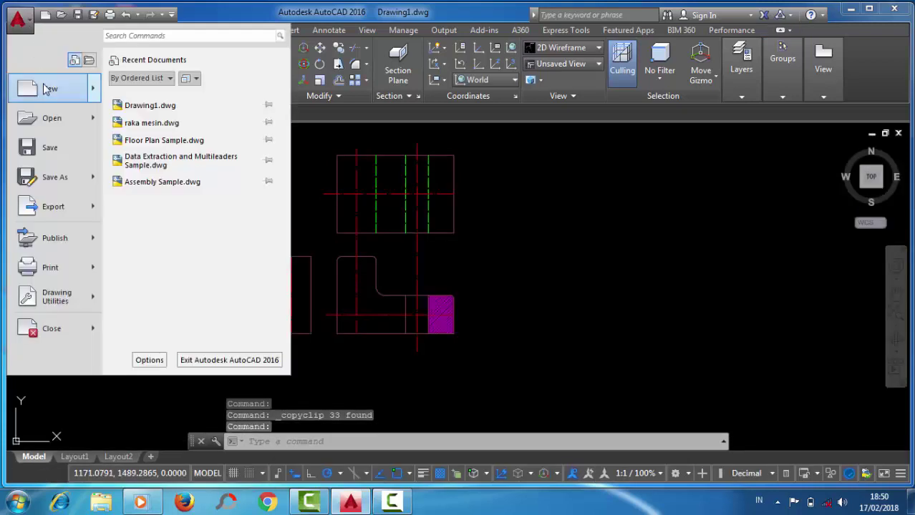
key("Escape")
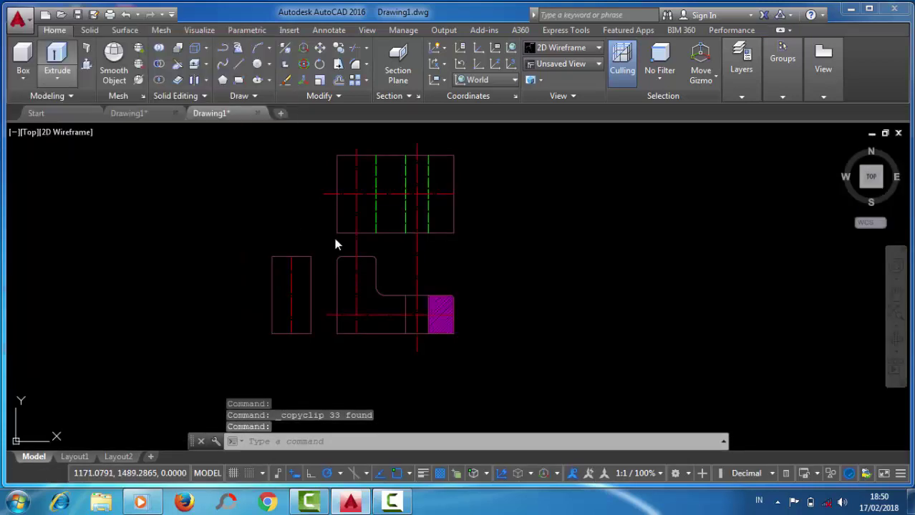
key("ctrl+n")
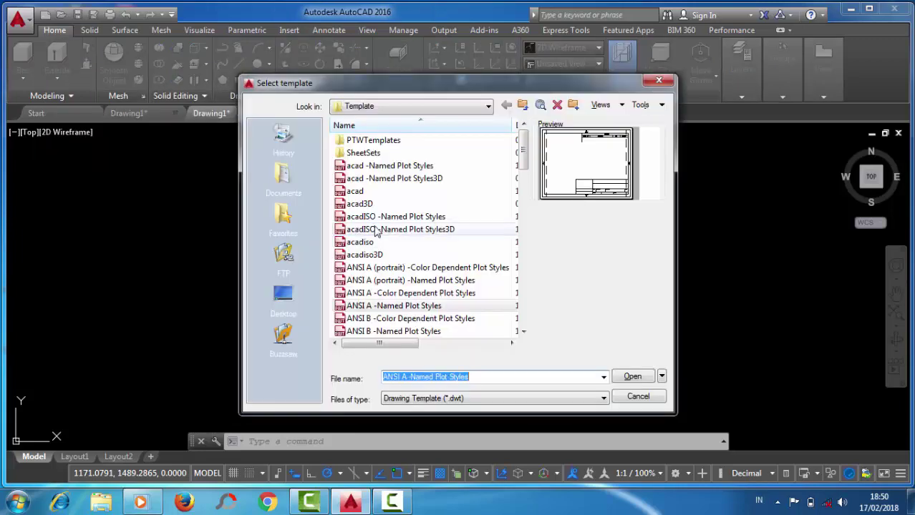
left_click(358, 244)
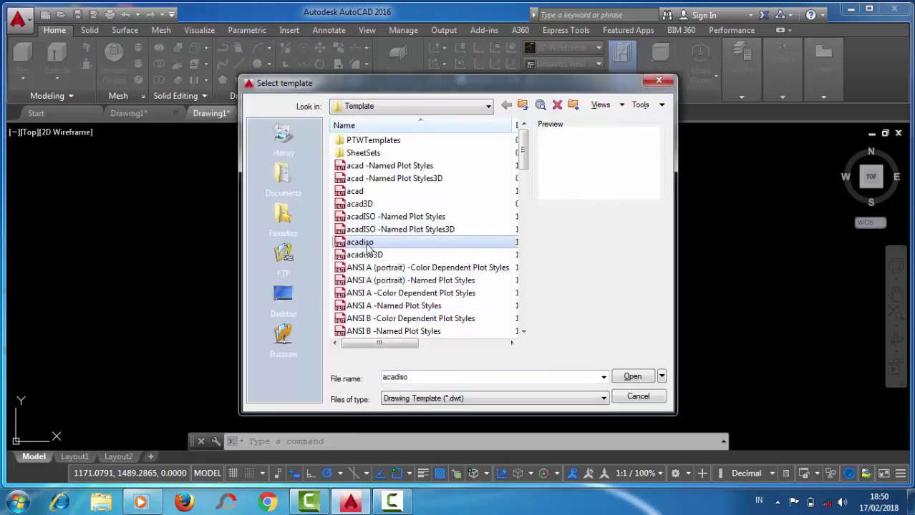
left_click(632, 380)
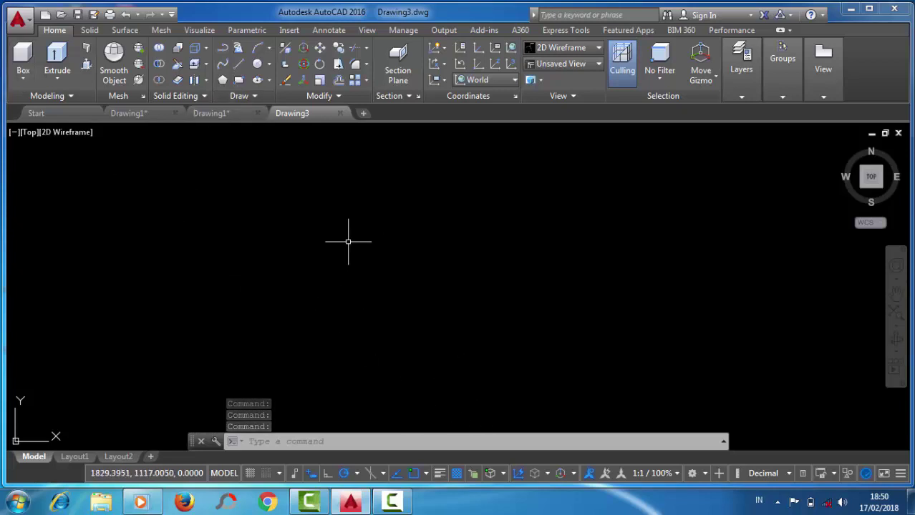
Step: Paste the copied views into the new drawing's empty model space
key("ctrl+v")
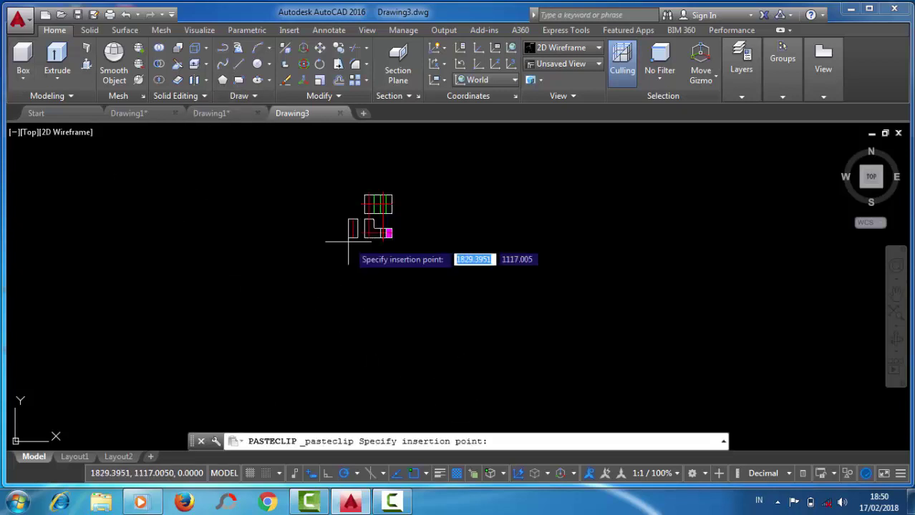
left_click(311, 250)
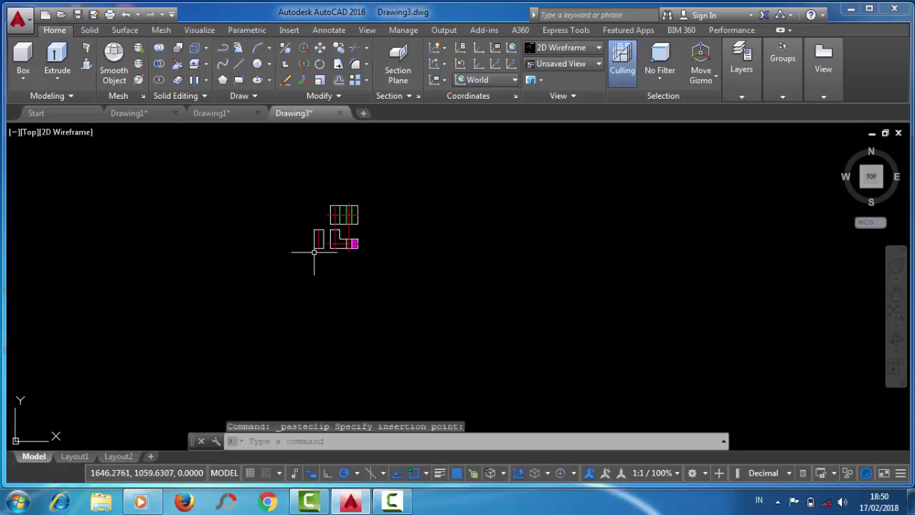
scroll(320, 241, "up", 3)
scroll(379, 212, "up", 2)
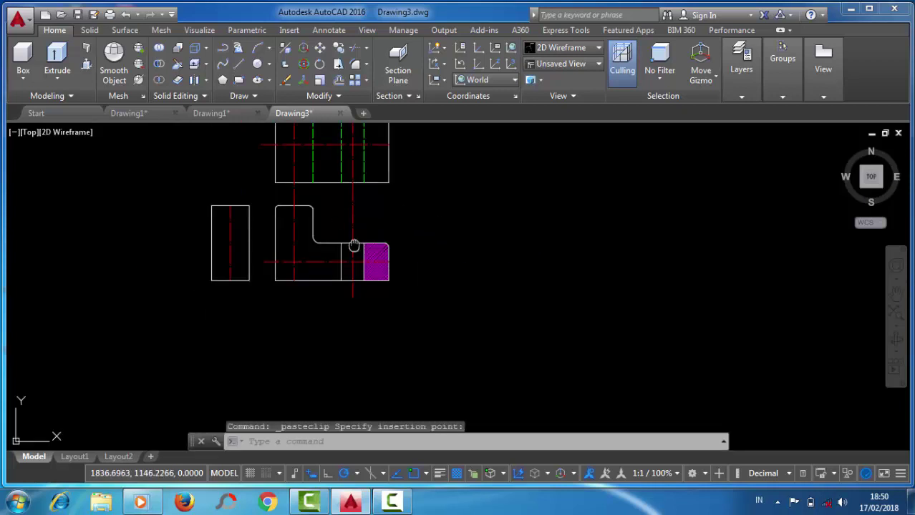
middle_click_drag(353, 245, 348, 284)
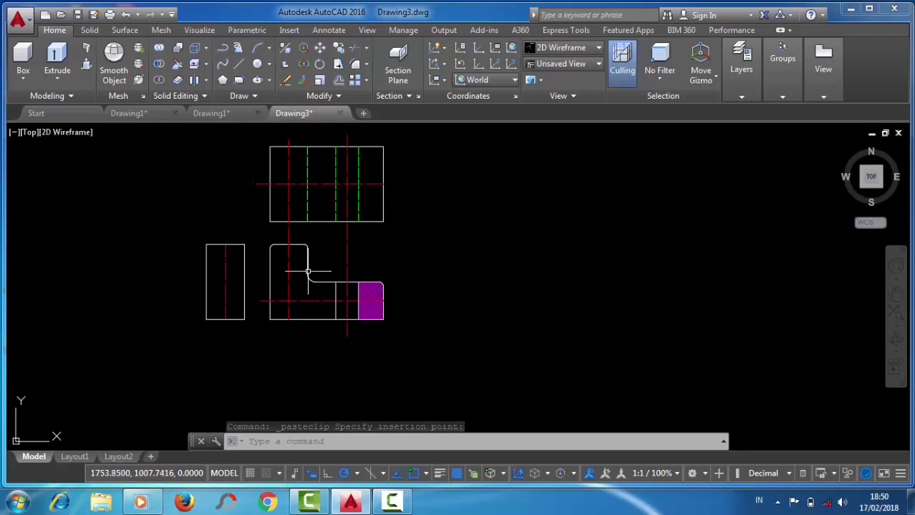
Step: Start copying the L-shaped front view's outline, selecting its bottom edge, left edge, upper-left fillet and top edge
scroll(308, 242, "up", 2)
scroll(308, 241, "down", 2)
middle_click_drag(308, 241, 230, 235)
scroll(231, 235, "up", 2)
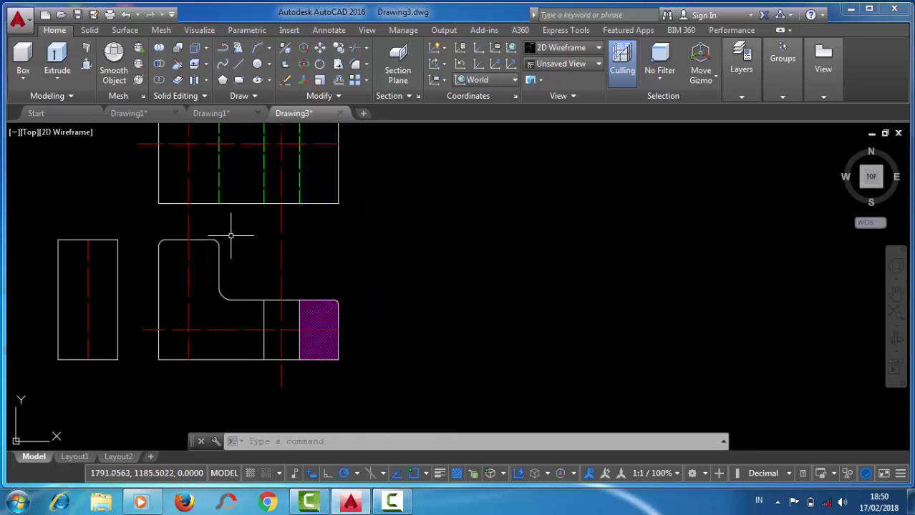
left_click(338, 57)
left_click(222, 394)
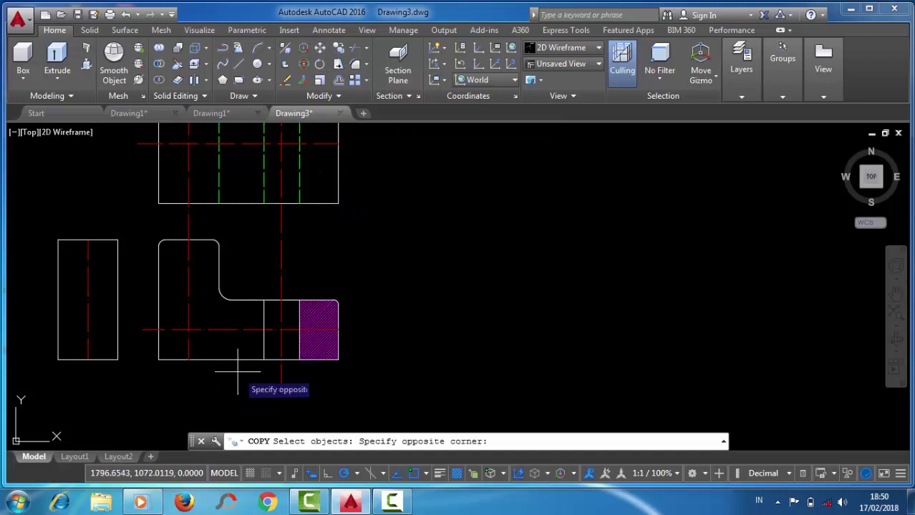
left_click(227, 348)
left_click(219, 373)
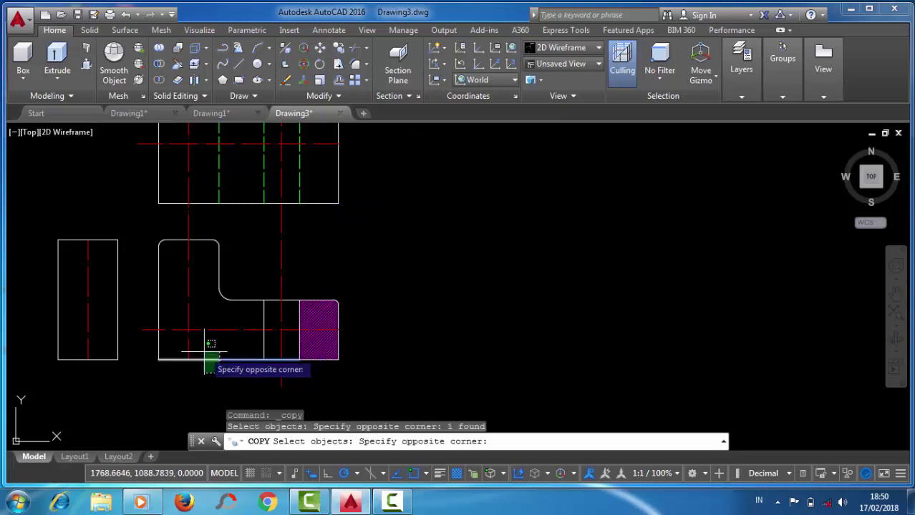
left_click(187, 355)
left_click(179, 355)
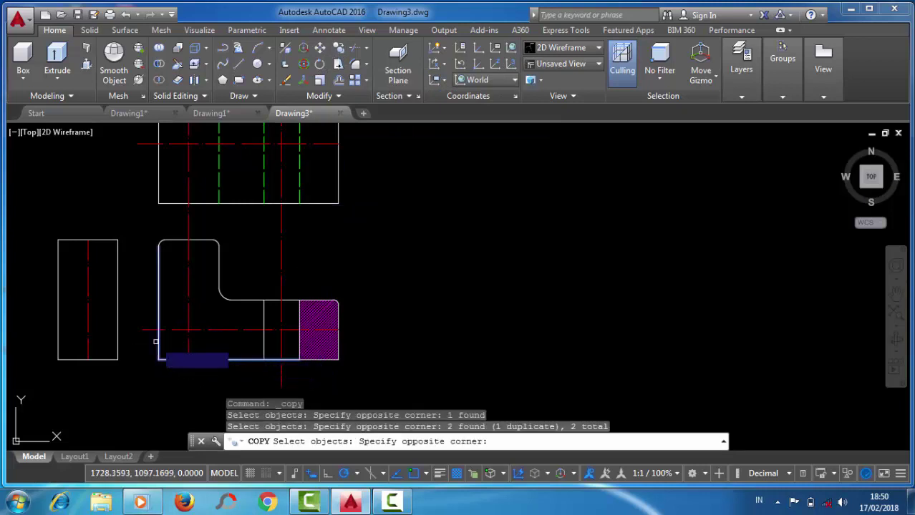
left_click(154, 362)
left_click(179, 247)
left_click(168, 222)
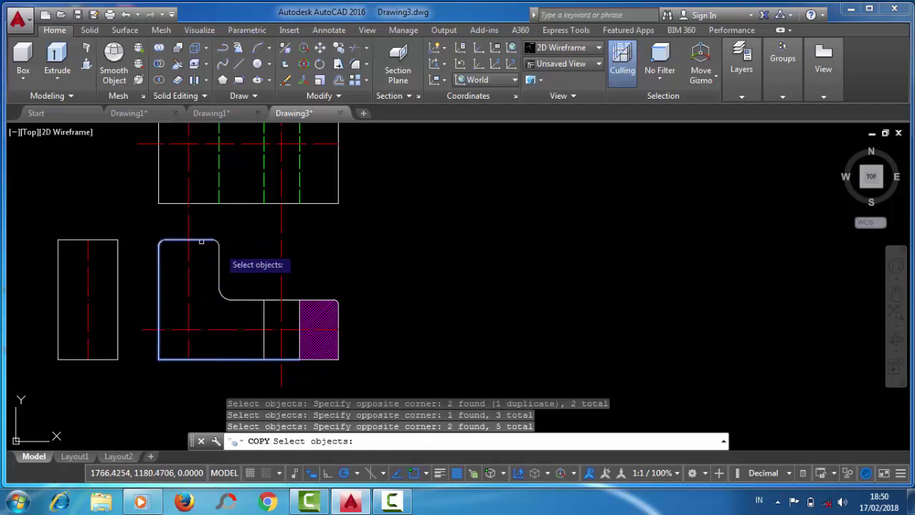
Step: Add the upper-right fillet of the tall leg, the inner vertical edge, the inner fillet and the horizontal ledge to the copy selection
left_click(234, 250)
left_click(210, 241)
left_click(232, 302)
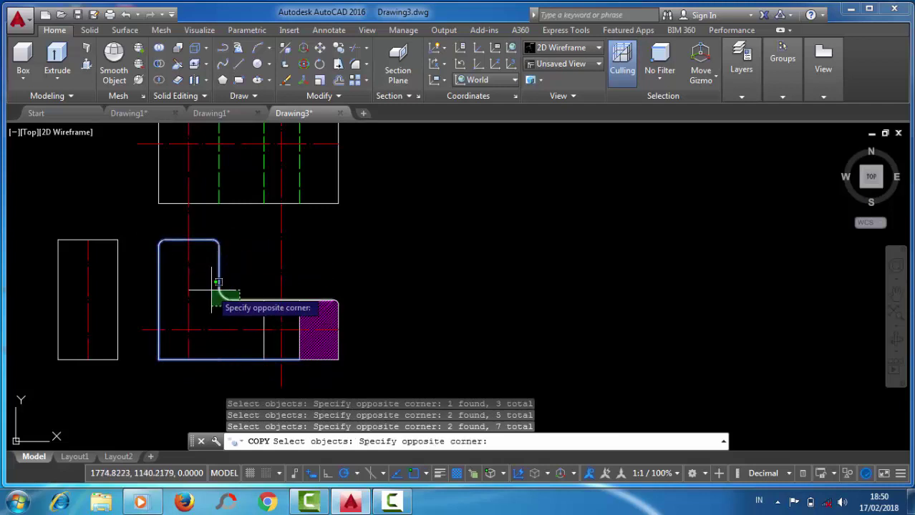
left_click(212, 289)
Step: Add the front view's right vertical edge and the remaining bottom edge beneath the hatched area to the copy selection
scroll(278, 311, "up", 4)
scroll(338, 284, "down", 2)
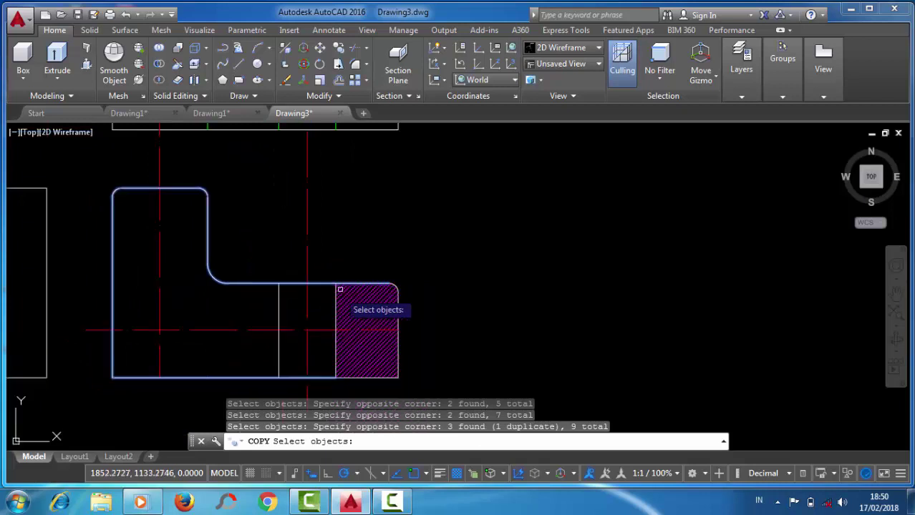
middle_click_drag(337, 322, 312, 272)
scroll(392, 300, "up", 5)
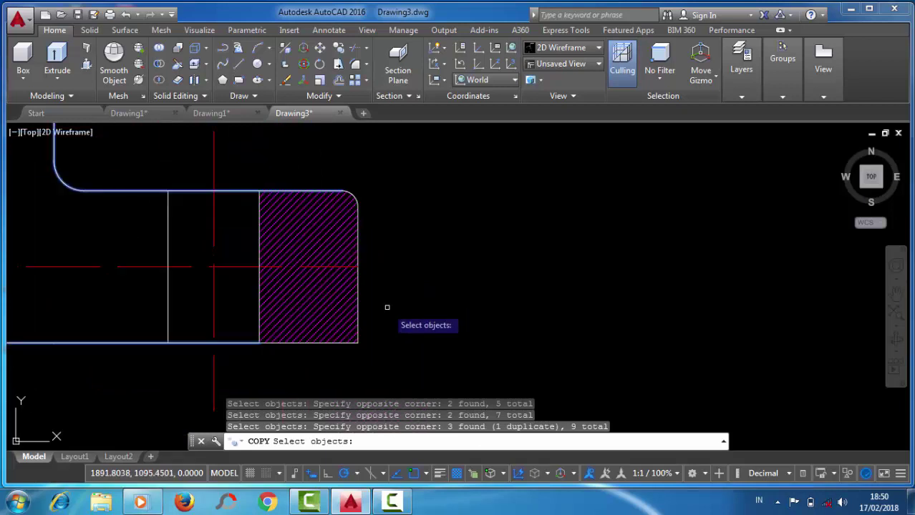
left_click(346, 337)
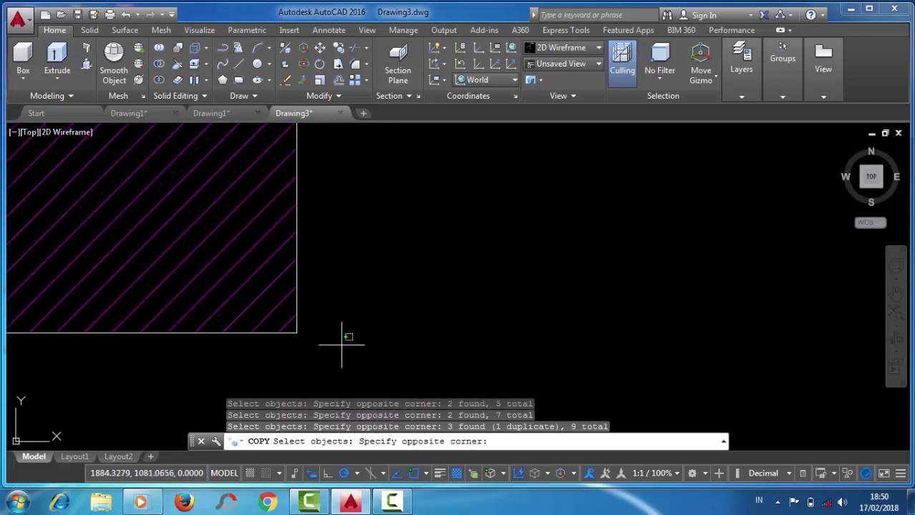
left_click(300, 332)
scroll(435, 317, "down", 3)
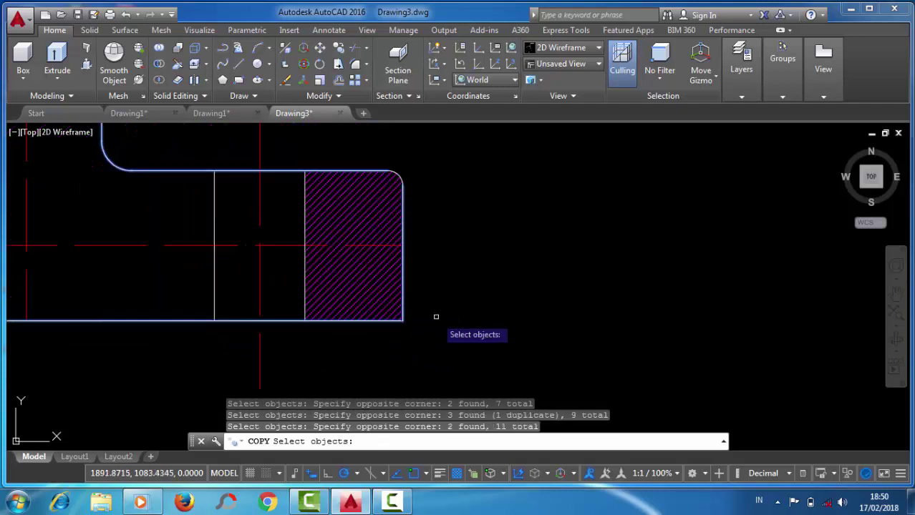
scroll(349, 295, "down", 2)
scroll(224, 230, "up", 4)
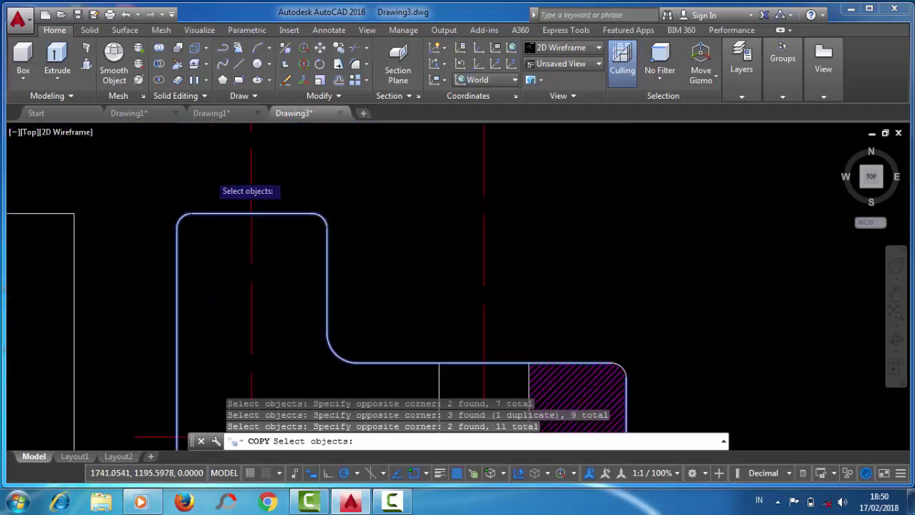
scroll(239, 265, "down", 4)
Step: Place the outline copy about 188 units horizontally to the right of the front view, using its lower-left corner as base point
key("Return")
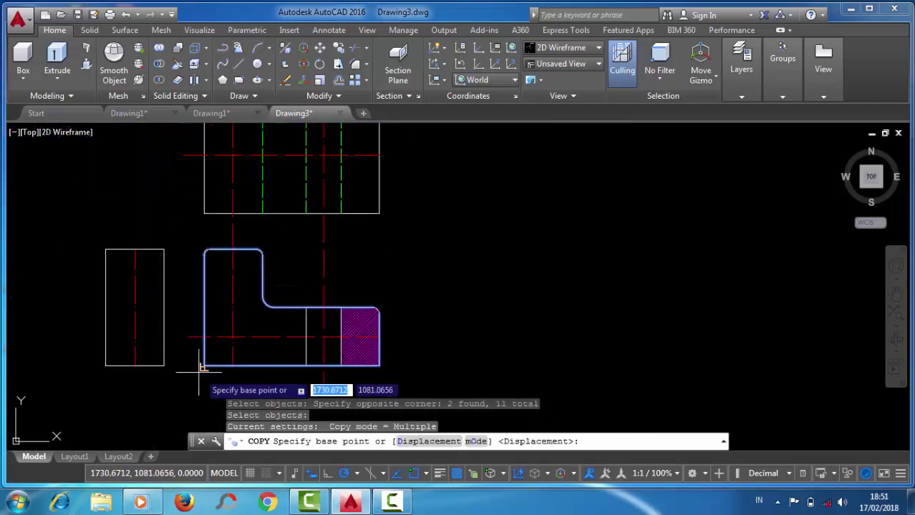
left_click(205, 366)
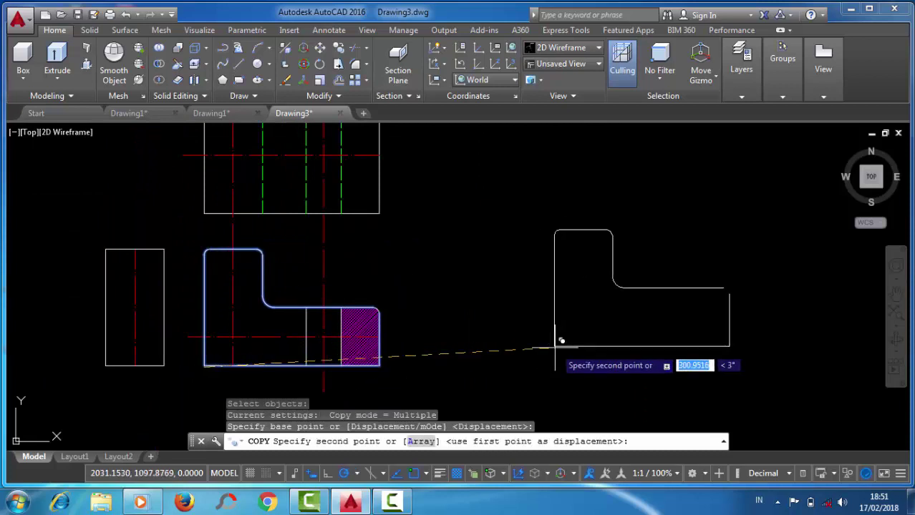
left_click(425, 367)
right_click(425, 188)
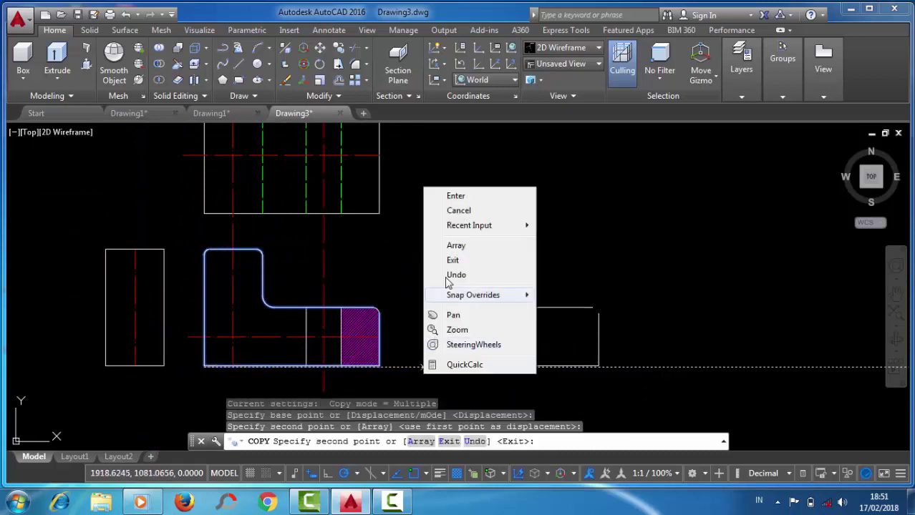
left_click(455, 196)
Step: Copy the upper-right fillet of the front view's low leg from its upper endpoint onto the open corner of the copied outline
key("Return")
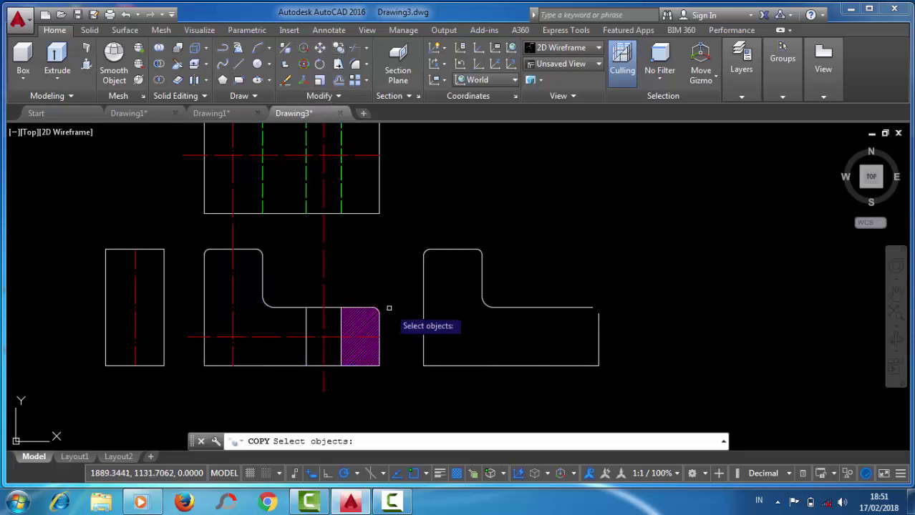
scroll(389, 308, "up", 5)
left_click(280, 310)
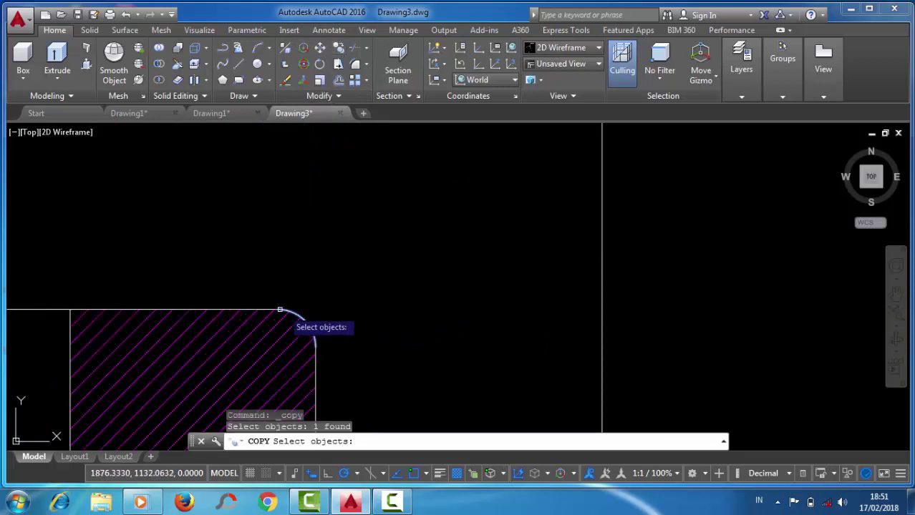
key("Return")
left_click(279, 311)
scroll(279, 311, "down", 5)
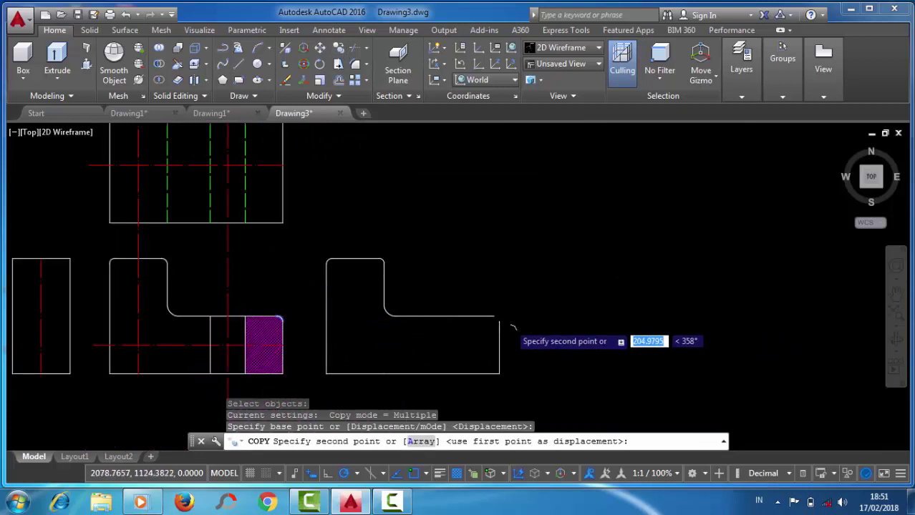
scroll(513, 327, "up", 5)
left_click(445, 296)
right_click(443, 296)
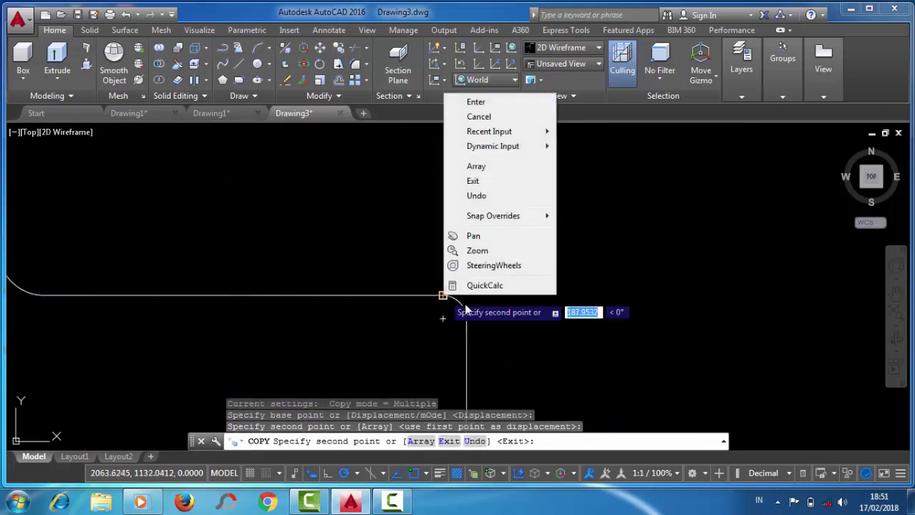
left_click(475, 103)
scroll(492, 312, "down", 5)
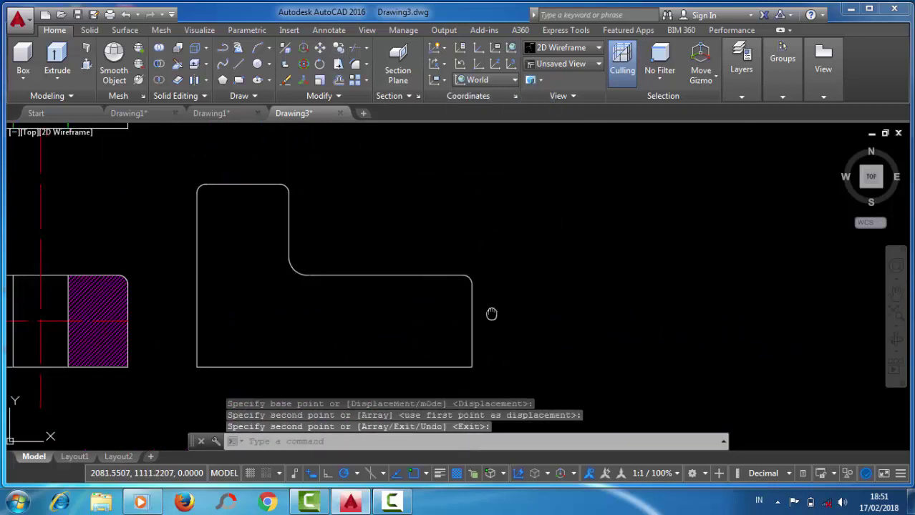
Step: Move the complete copied outline horizontally farther right of the original views, using its lower-left corner as base point
scroll(492, 312, "up", 3)
scroll(490, 289, "down", 4)
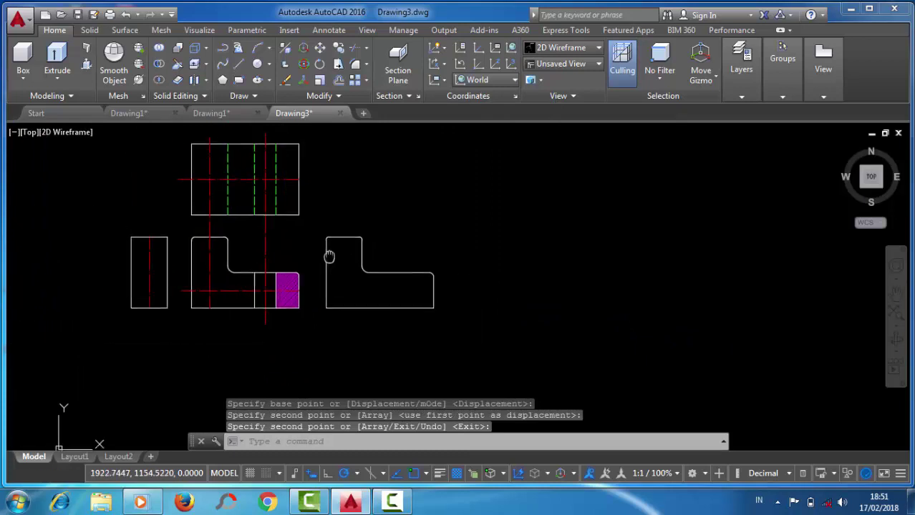
left_click(320, 48)
left_click(465, 318)
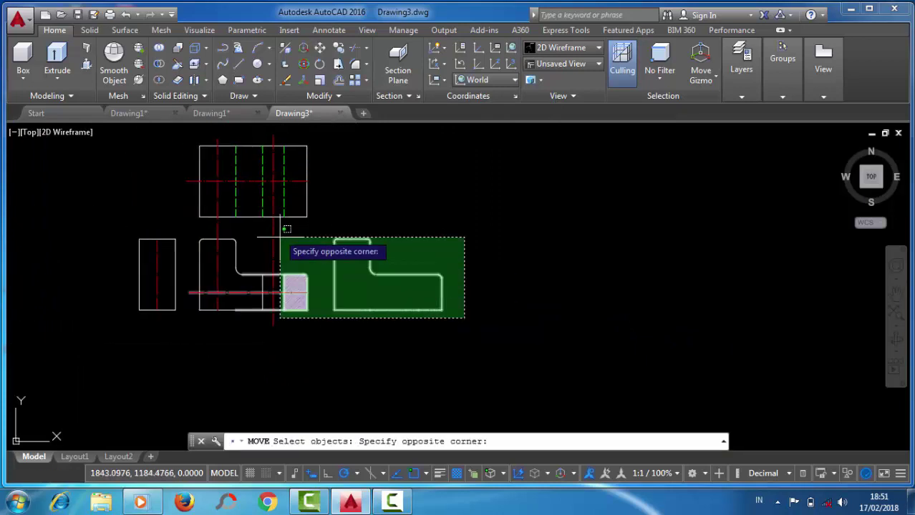
left_click(333, 232)
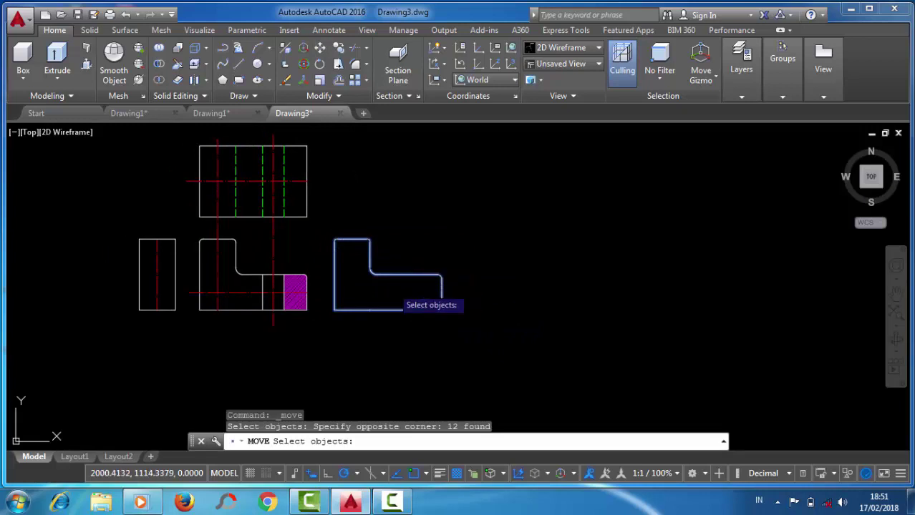
key("Return")
left_click(334, 310)
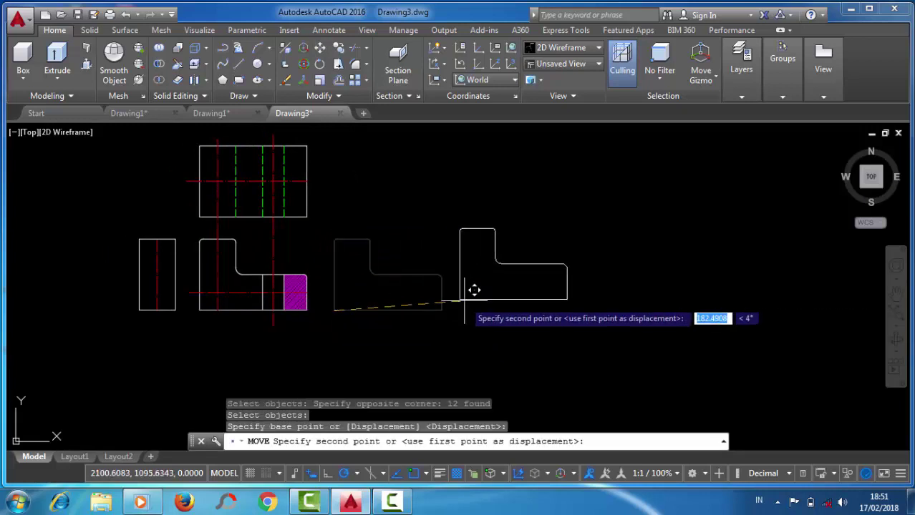
left_click(491, 310)
middle_click_drag(474, 286, 352, 292)
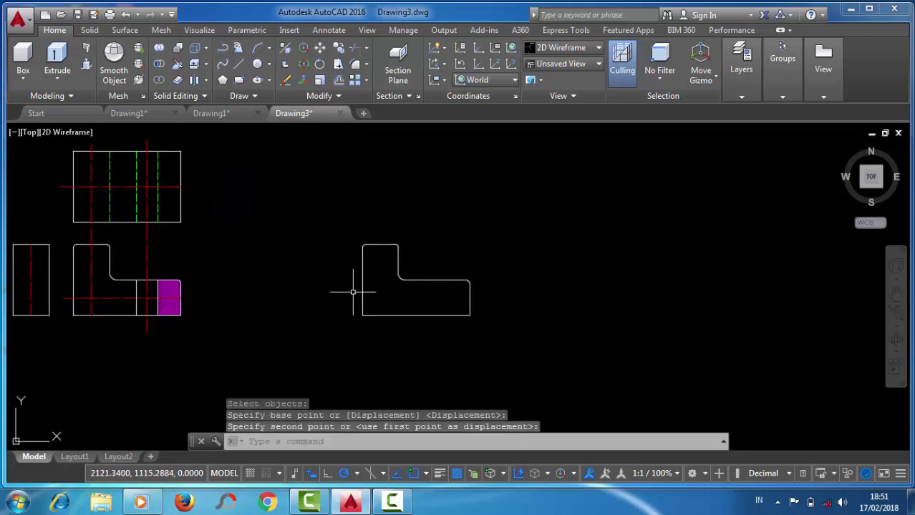
scroll(398, 282, "up", 2)
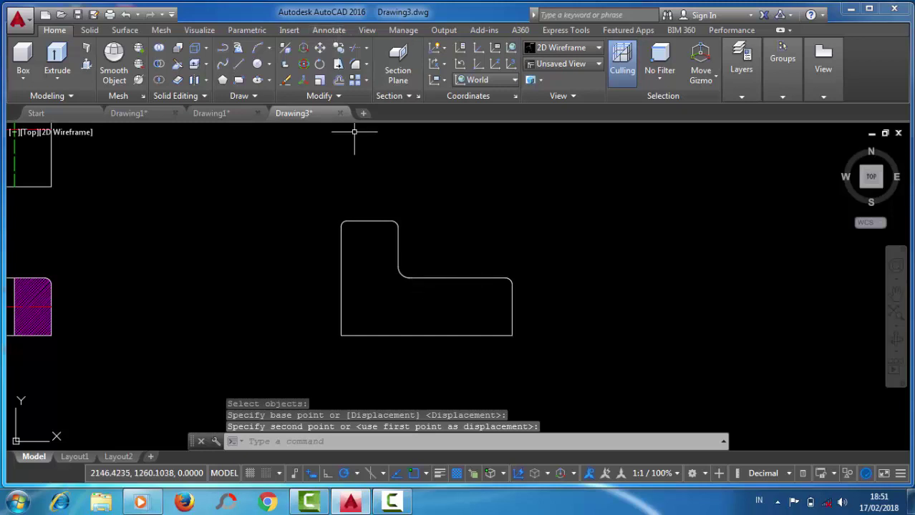
scroll(496, 293, "up", 2)
scroll(496, 294, "down", 2)
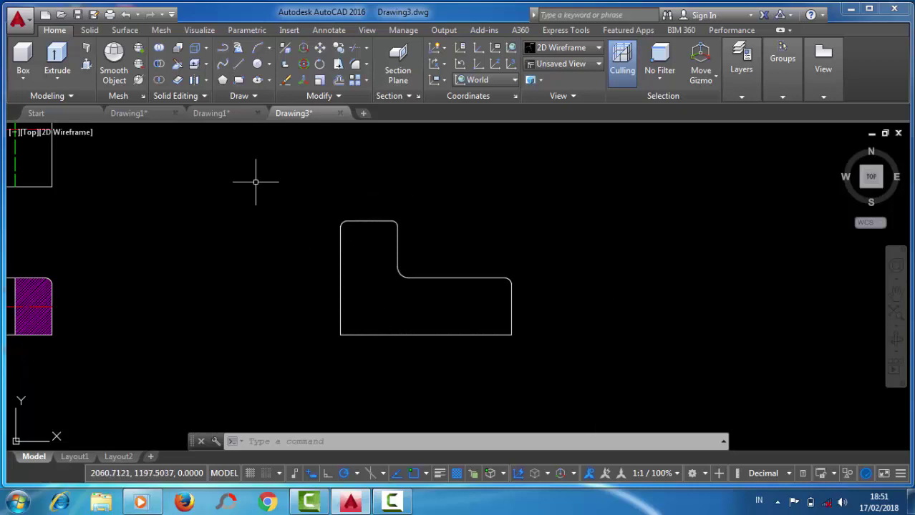
left_click(544, 363)
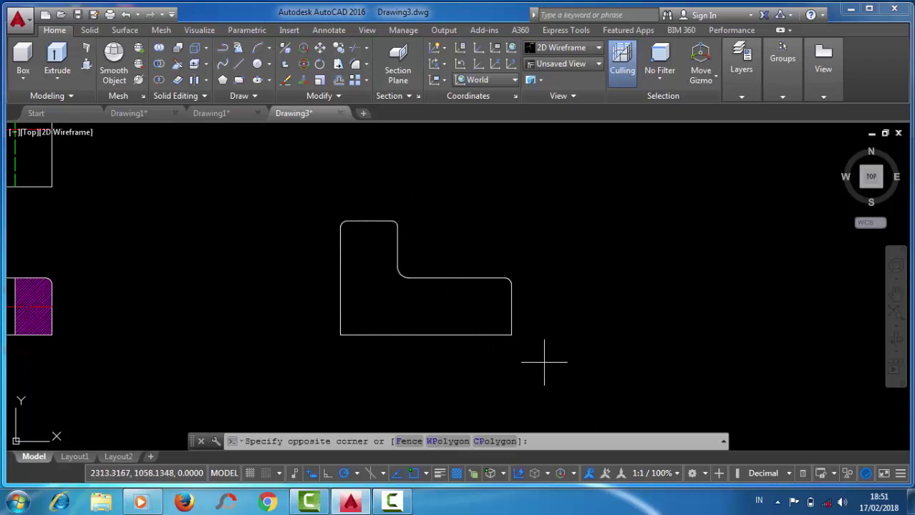
left_click(626, 329)
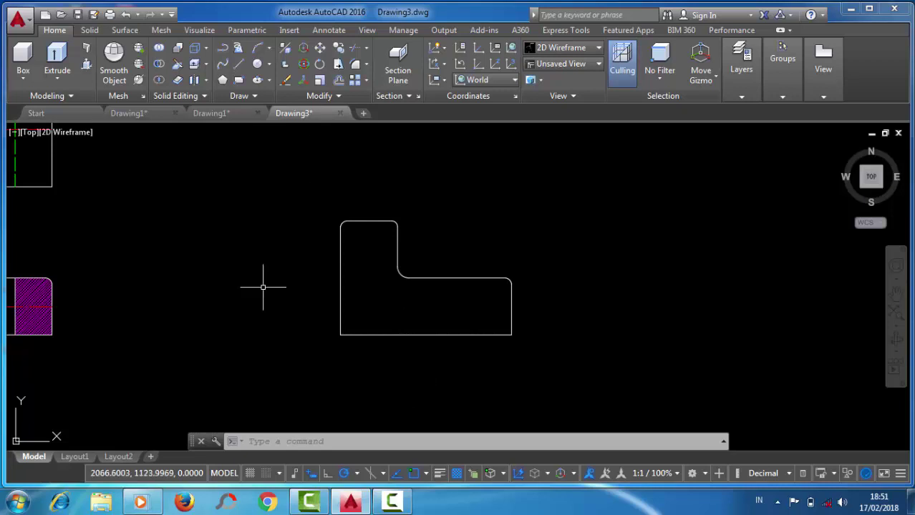
Step: Convert all lines and arcs of the copied L-shaped outline into a single region
left_click(269, 102)
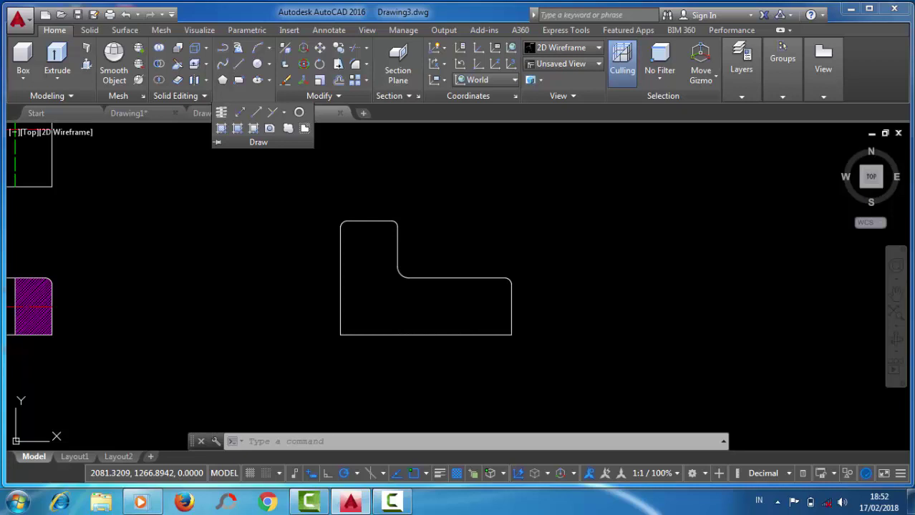
left_click(304, 128)
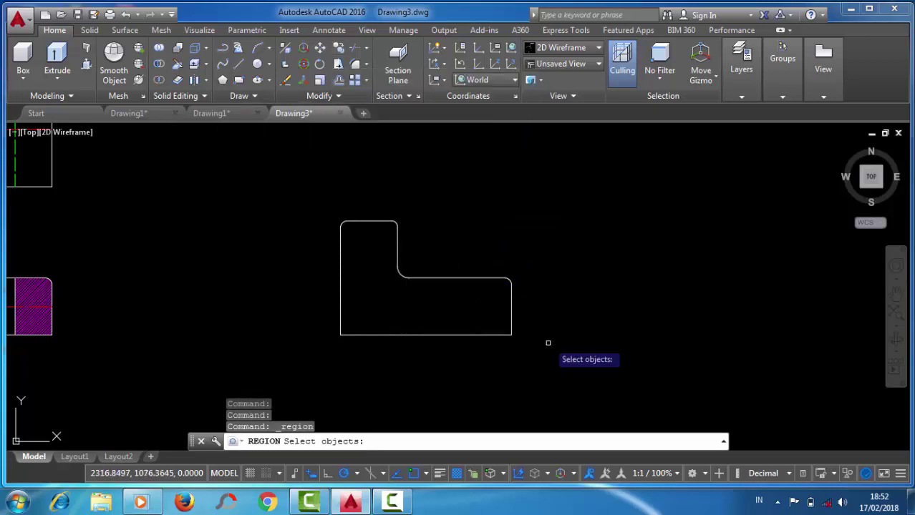
left_click(550, 370)
left_click(249, 167)
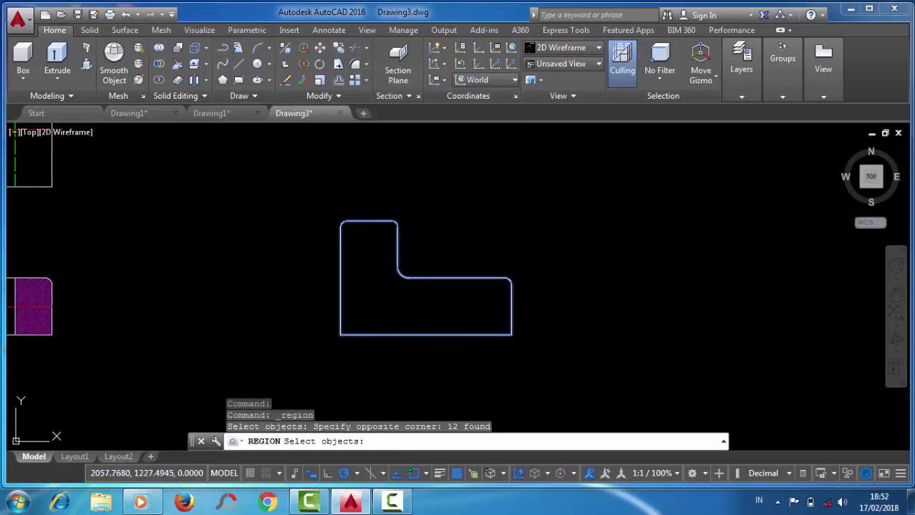
key("Return")
scroll(363, 229, "up", 2)
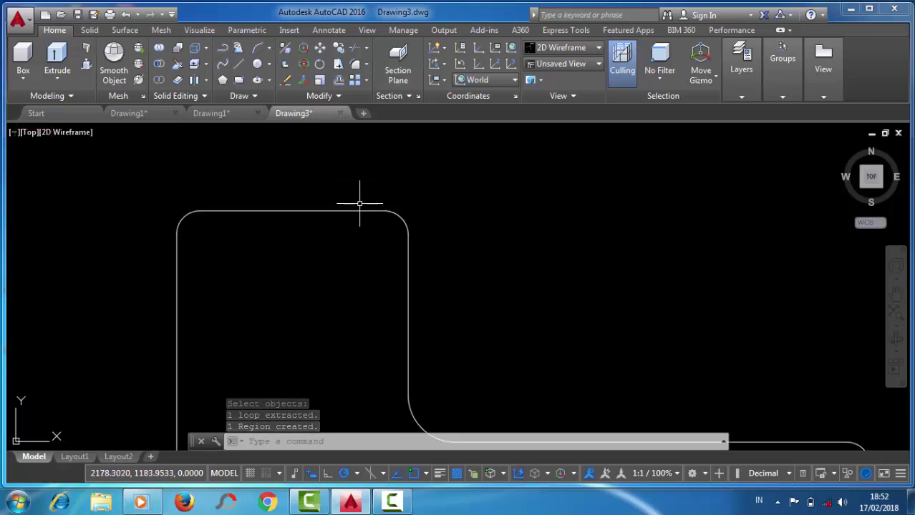
scroll(316, 202, "down", 2)
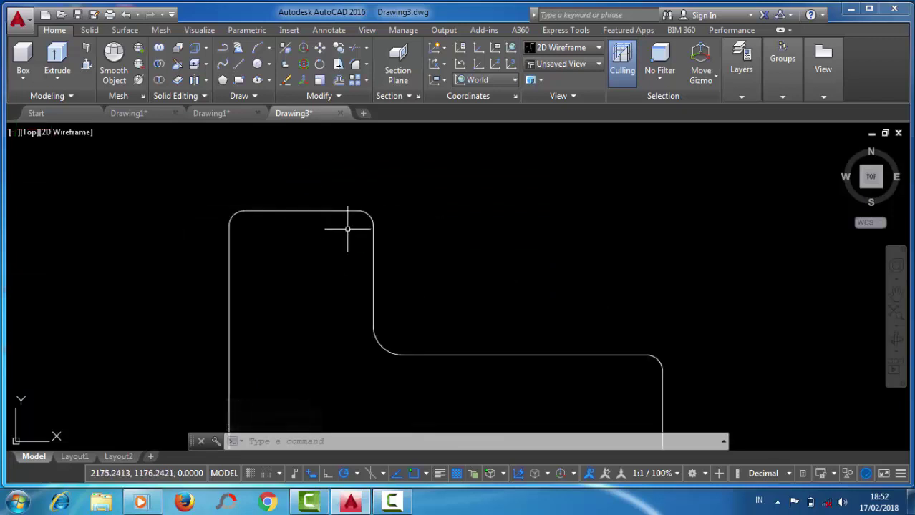
scroll(363, 235, "down", 2)
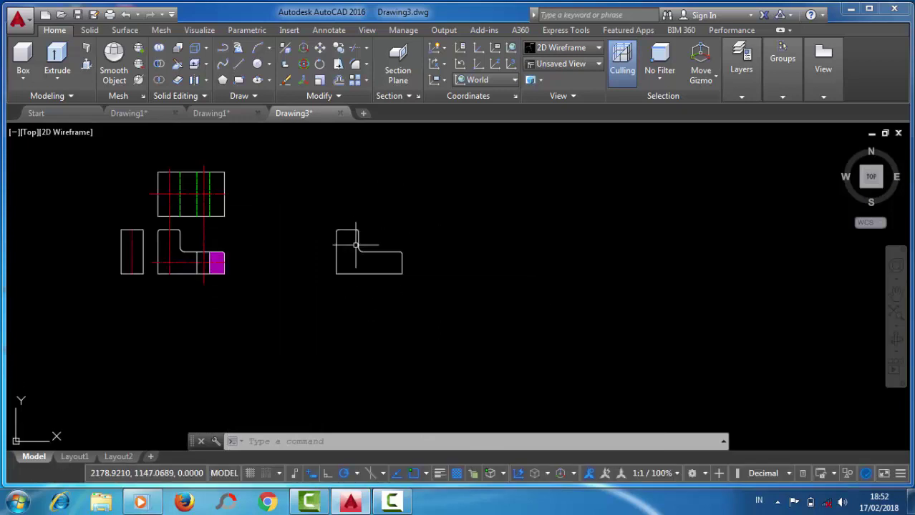
scroll(357, 244, "up", 2)
left_click(742, 96)
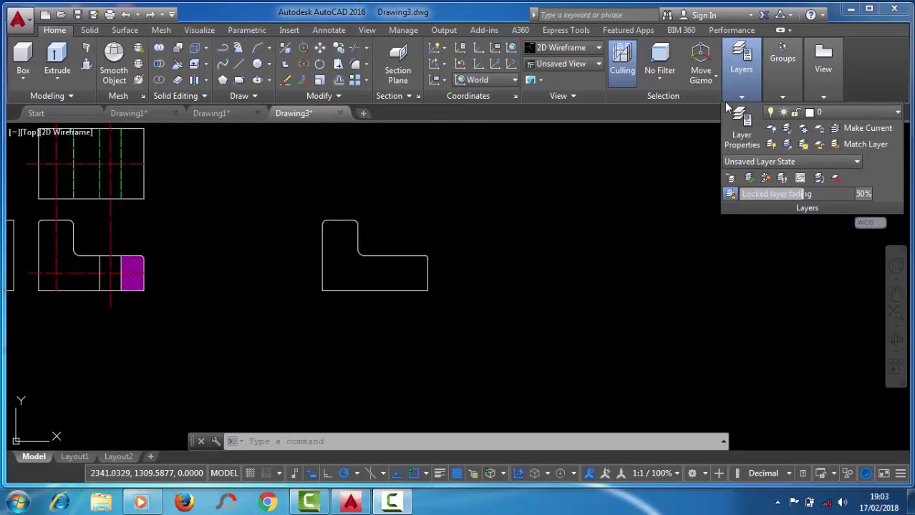
left_click(524, 219)
left_click(444, 201)
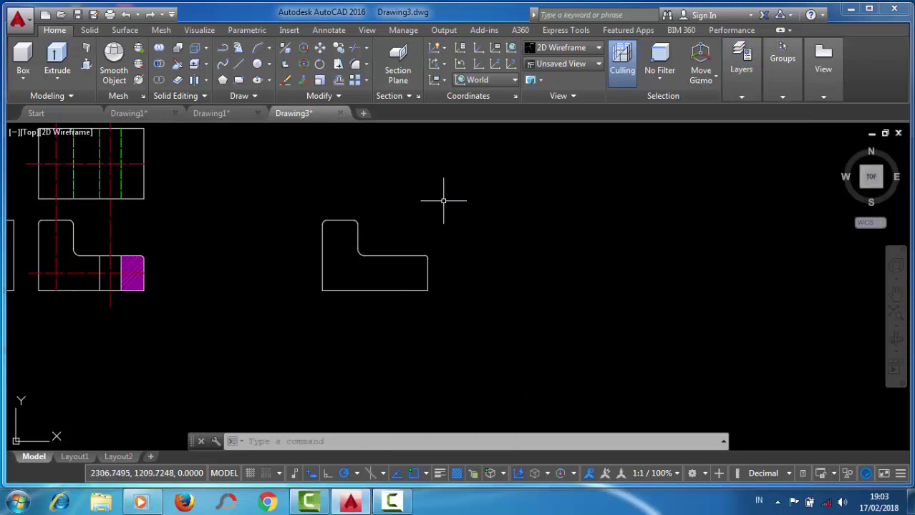
scroll(372, 280, "up", 4)
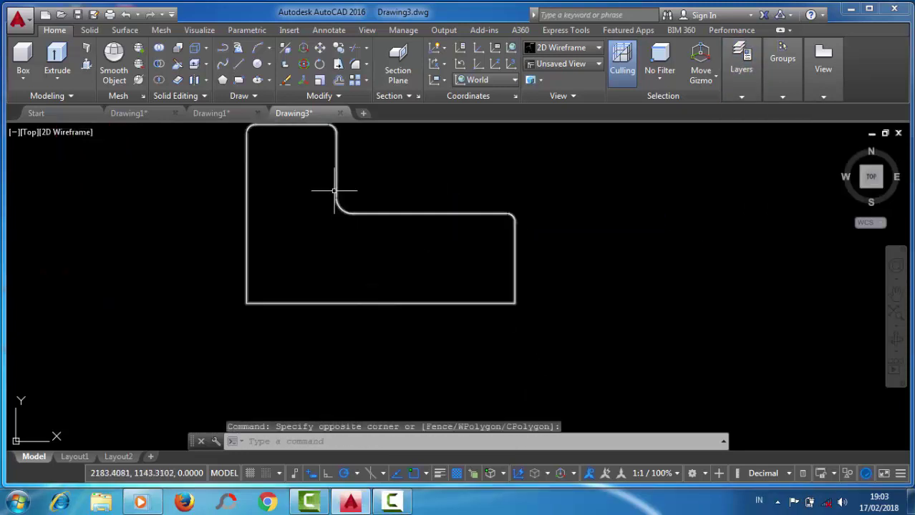
Step: Switch the model view to SW Isometric and frame the L-shaped region
left_click(577, 48)
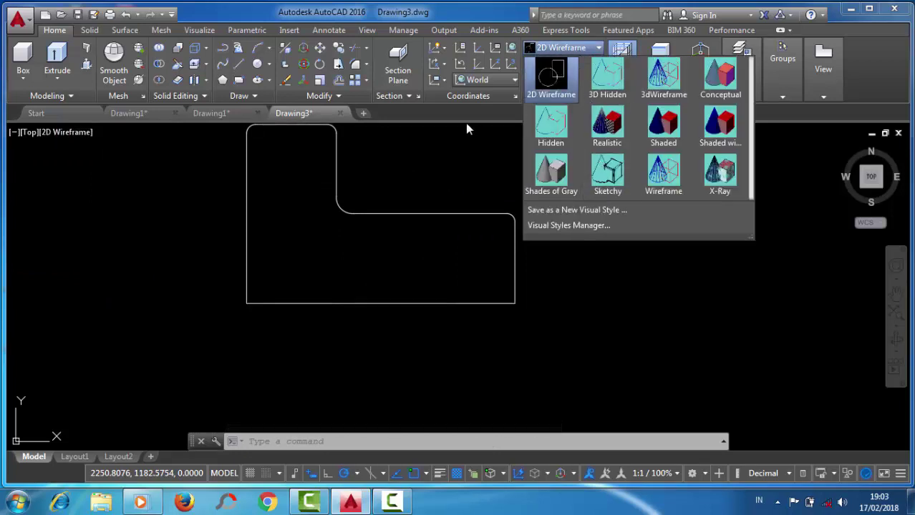
left_click(580, 65)
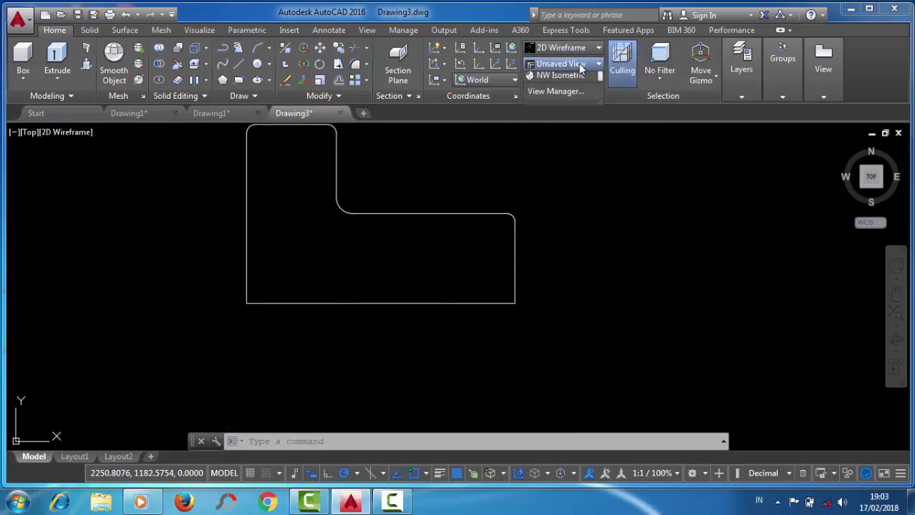
left_click(558, 159)
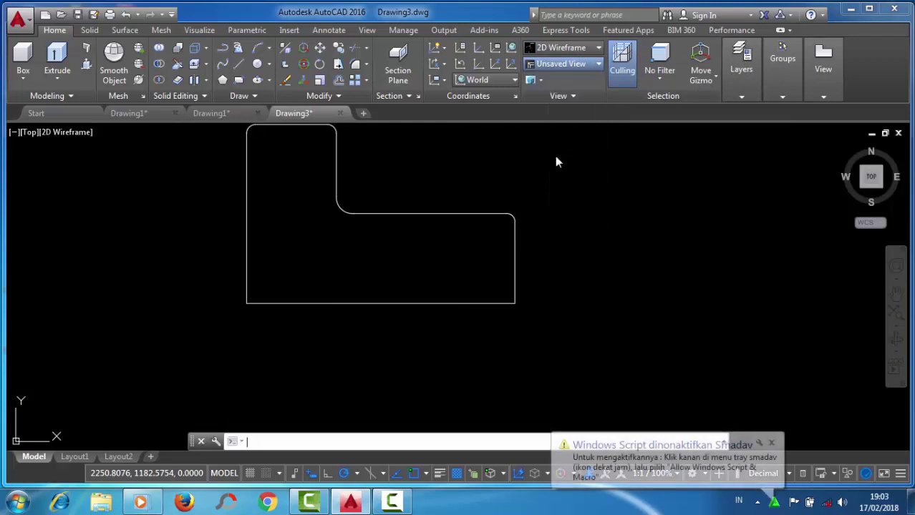
middle_click_drag(562, 224, 344, 246)
scroll(390, 241, "up", 2)
scroll(390, 241, "down", 2)
scroll(419, 235, "up", 2)
scroll(385, 211, "up", 3)
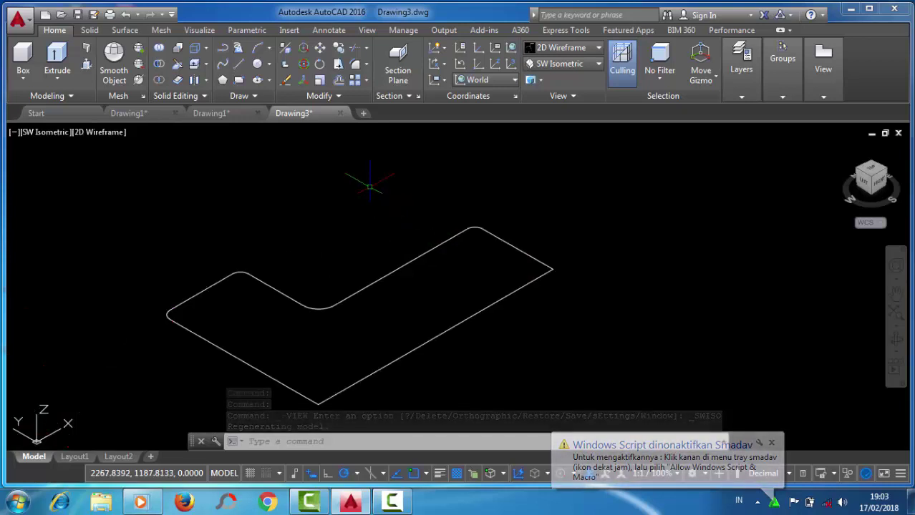
Step: Check the depth dimension in the top view on Drawing1's Layout1 sheet, and return to Drawing3
scroll(214, 333, "down", 2)
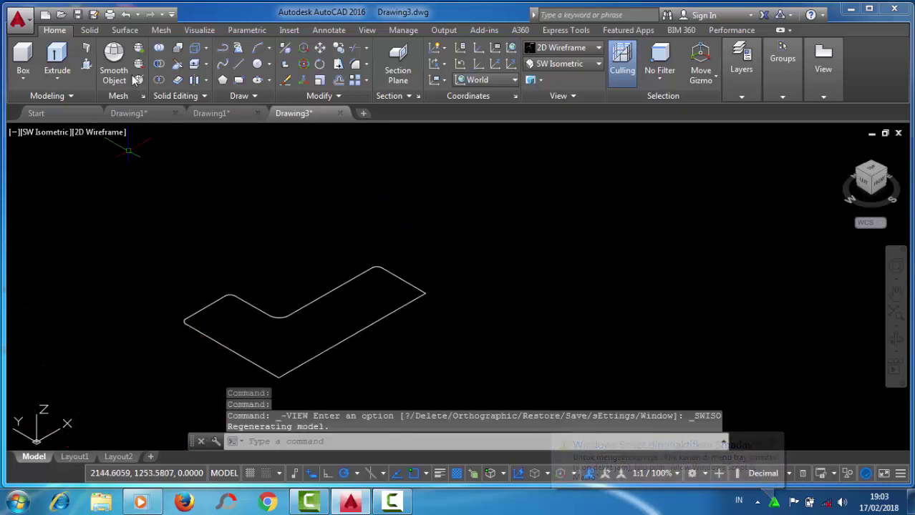
left_click(229, 121)
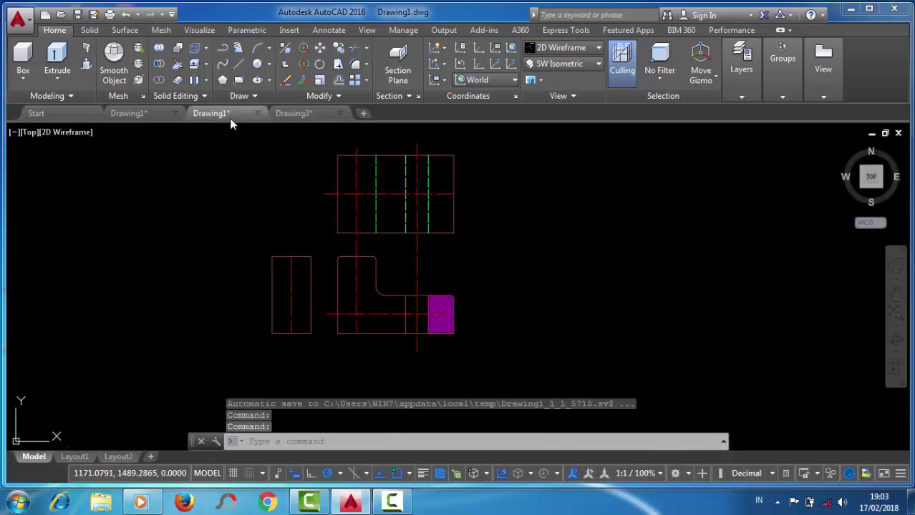
left_click(75, 457)
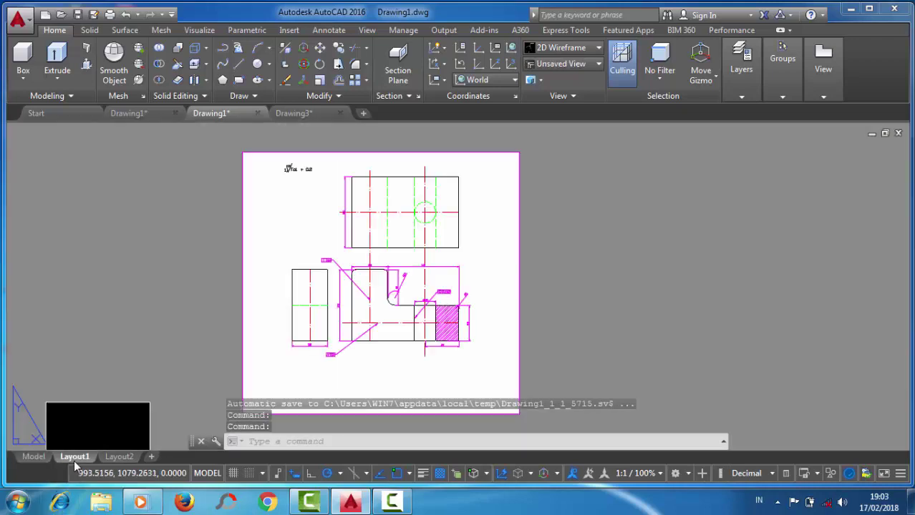
scroll(344, 241, "up", 4)
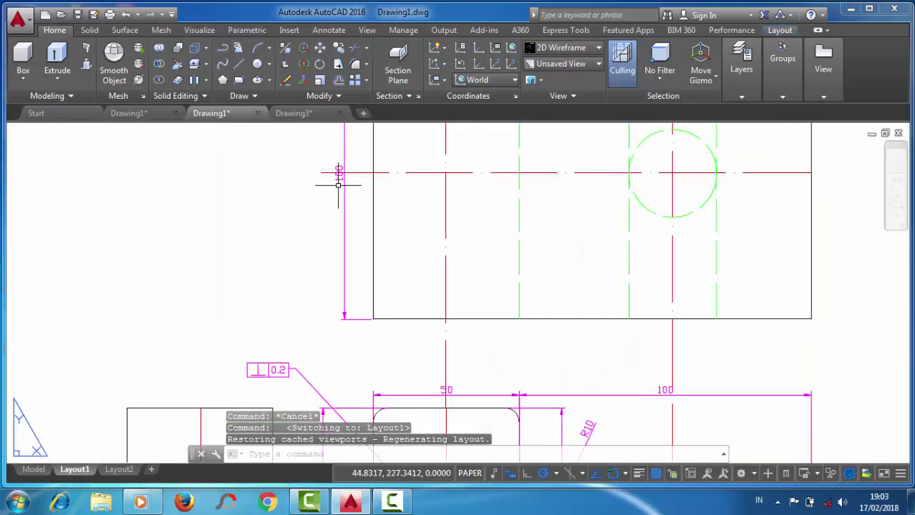
scroll(327, 179, "down", 4)
scroll(289, 263, "up", 2)
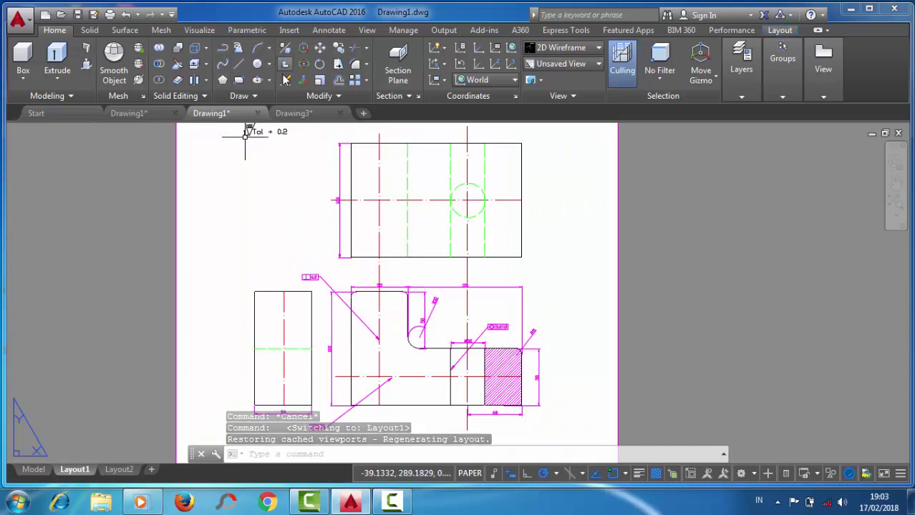
left_click(294, 115)
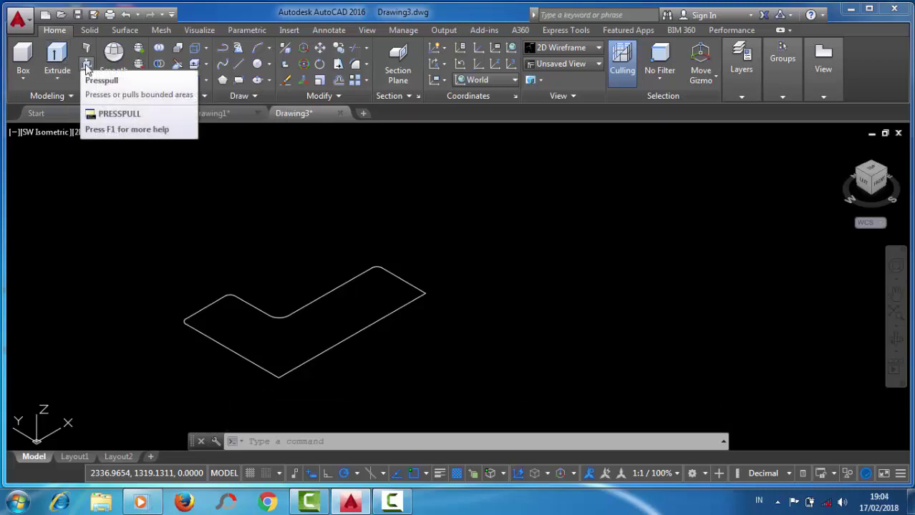
Step: Presspull the L-shaped region upward to a height of 100
left_click(86, 64)
left_click(334, 304)
type("10")
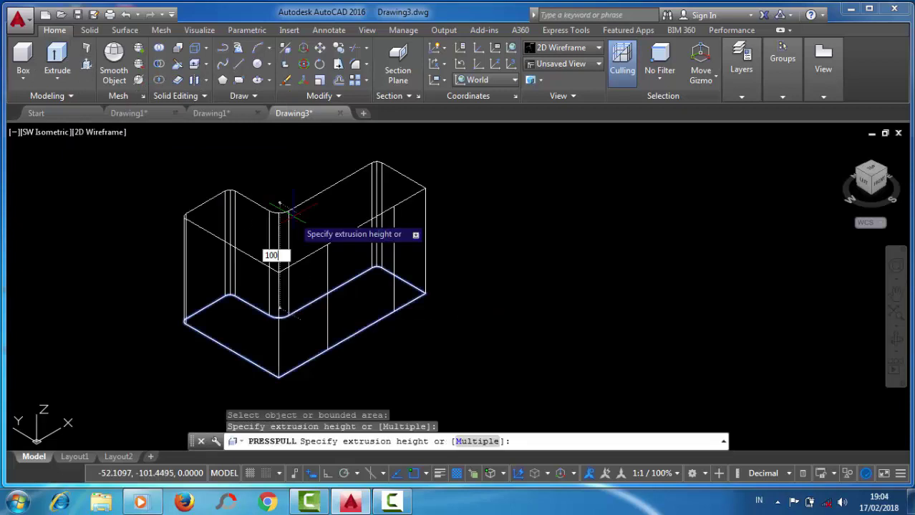
type("0")
key("Return")
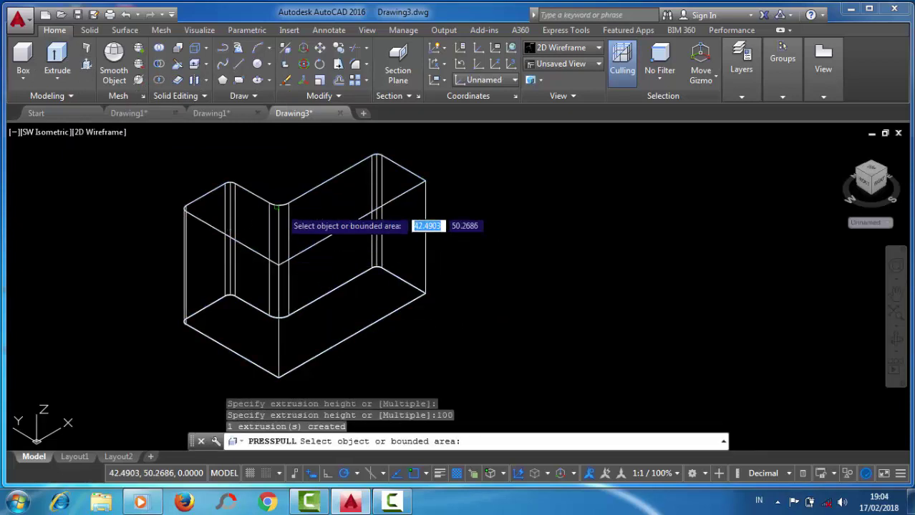
key("Return")
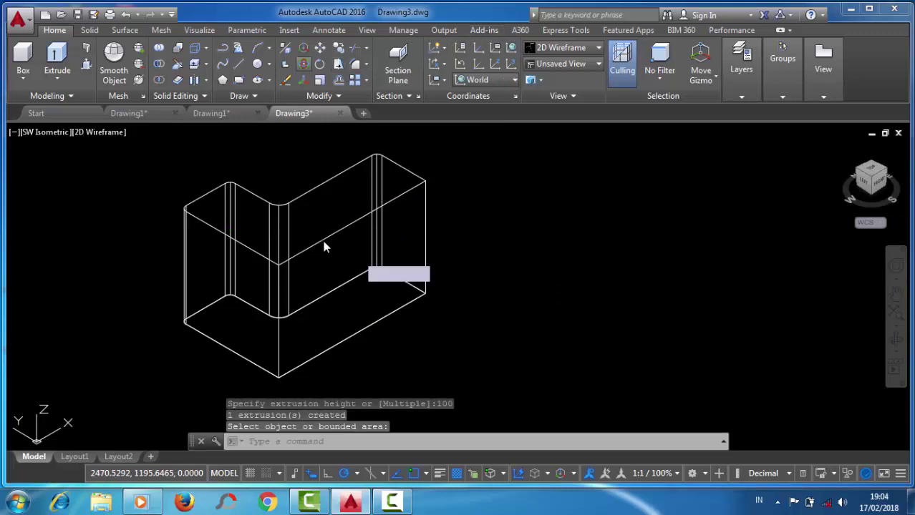
Step: 3D-rotate the L-shaped solid 90° about the X axis through its centre so the tall leg stands upright
left_click(303, 64)
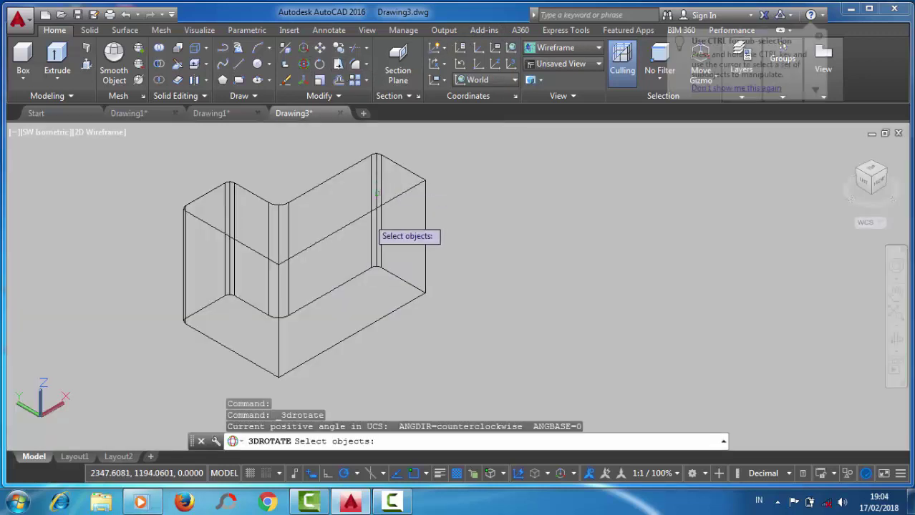
left_click(341, 226)
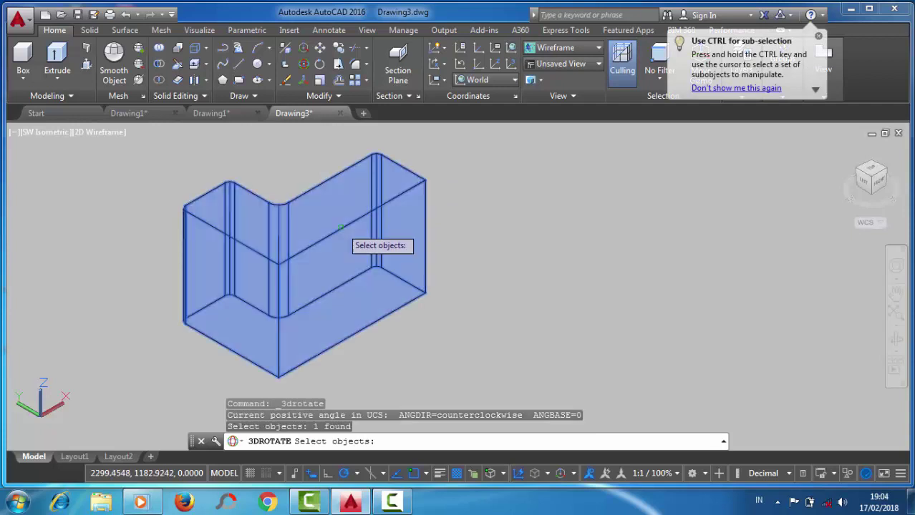
key("Return")
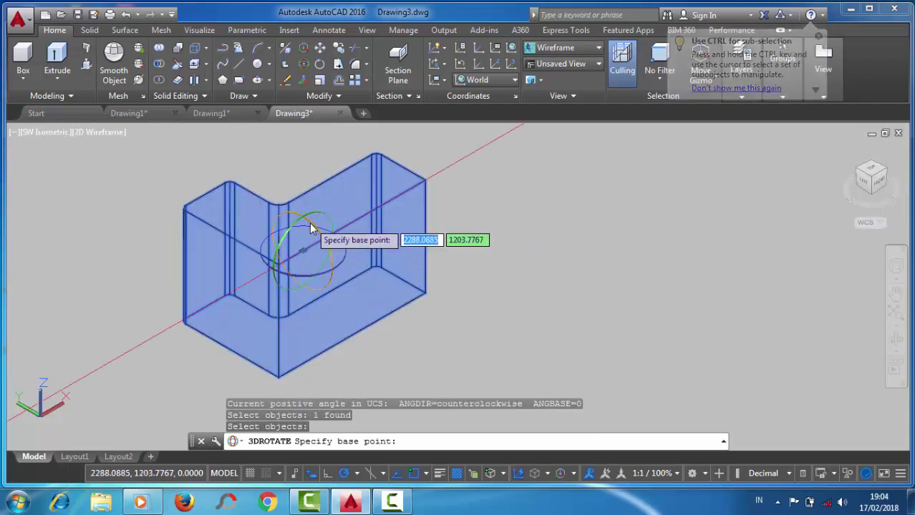
left_click(311, 223)
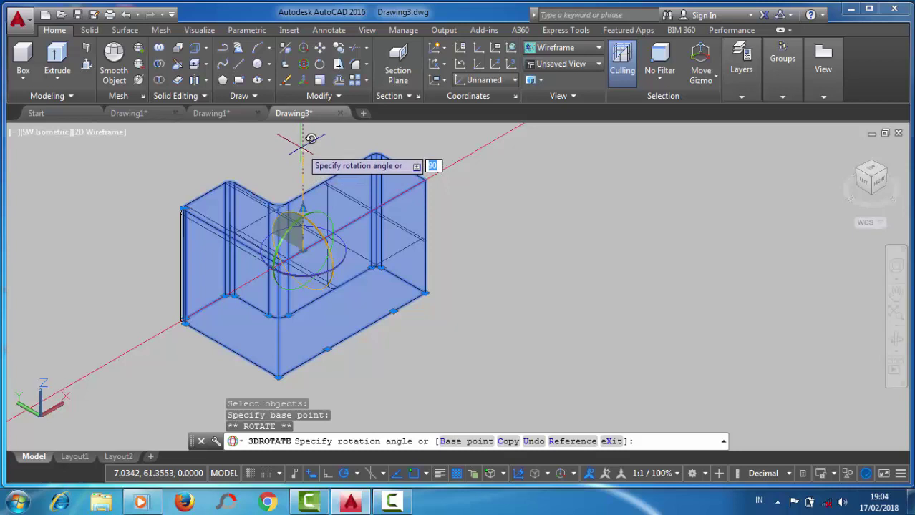
left_click(184, 210)
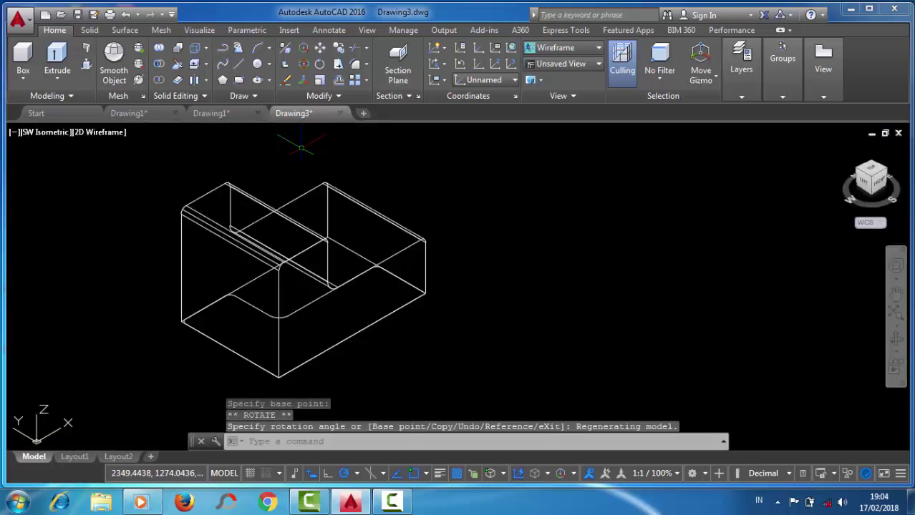
Step: Orbit to a more frontal 3D view and move the rotated solid away from the flat L-shaped outline into free space
left_click(895, 340)
left_click_drag(569, 276, 545, 272)
right_click(530, 231)
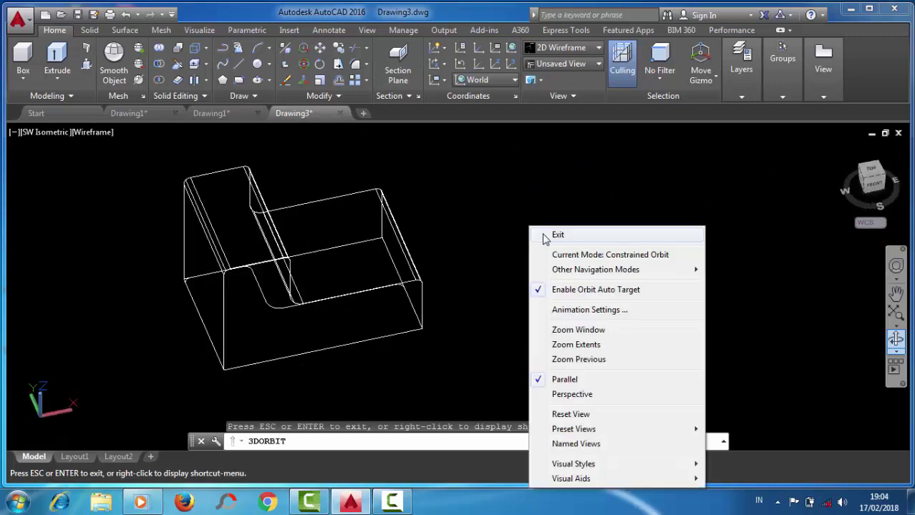
left_click(548, 233)
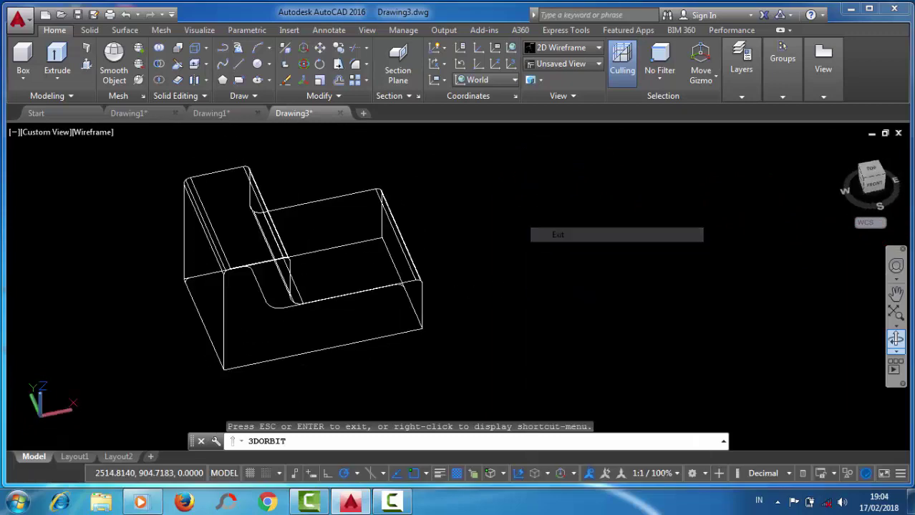
type("m")
key("Return")
left_click(214, 211)
key("Return")
left_click(208, 184)
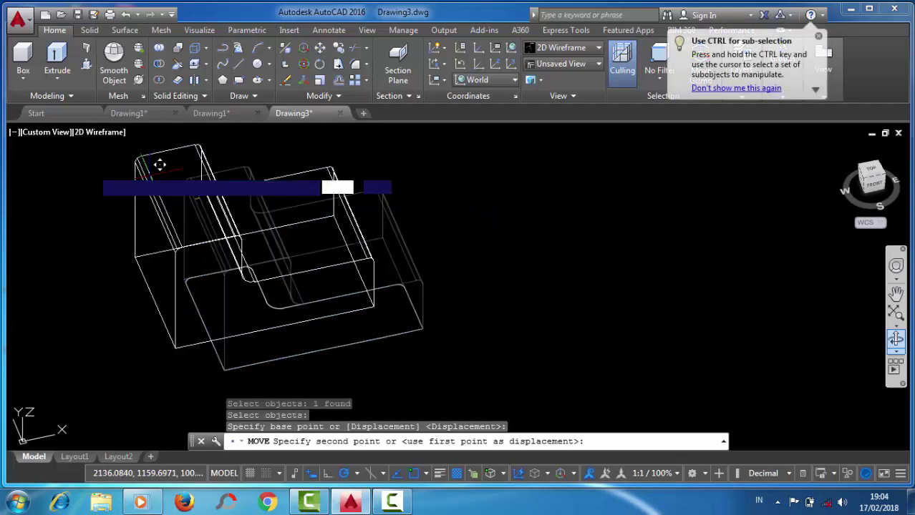
scroll(159, 164, "down", 5)
scroll(306, 215, "up", 3)
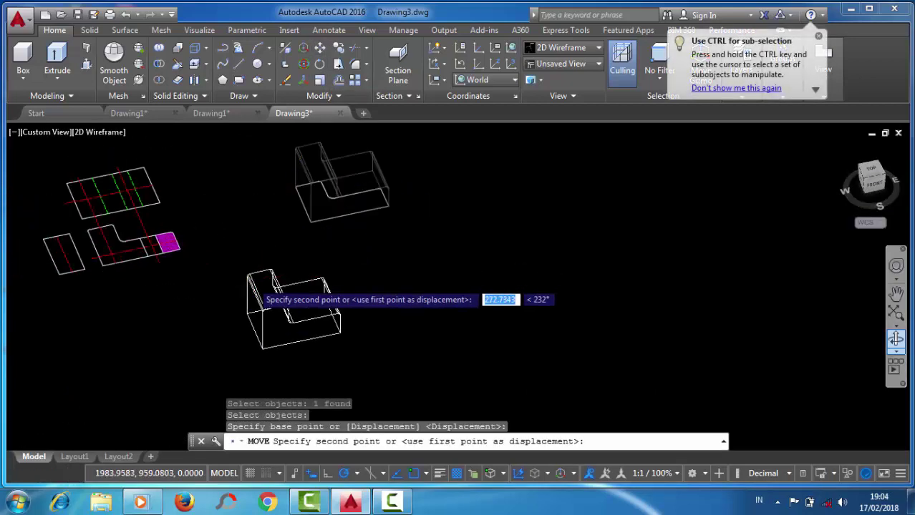
scroll(253, 279, "up", 2)
left_click(232, 202)
Step: Examine the hole's diameter and its distance from the low leg's end in Drawing1's Layout1 front view, and return to Drawing3
scroll(220, 244, "down", 2)
middle_click_drag(205, 230, 231, 260)
scroll(197, 256, "up", 2)
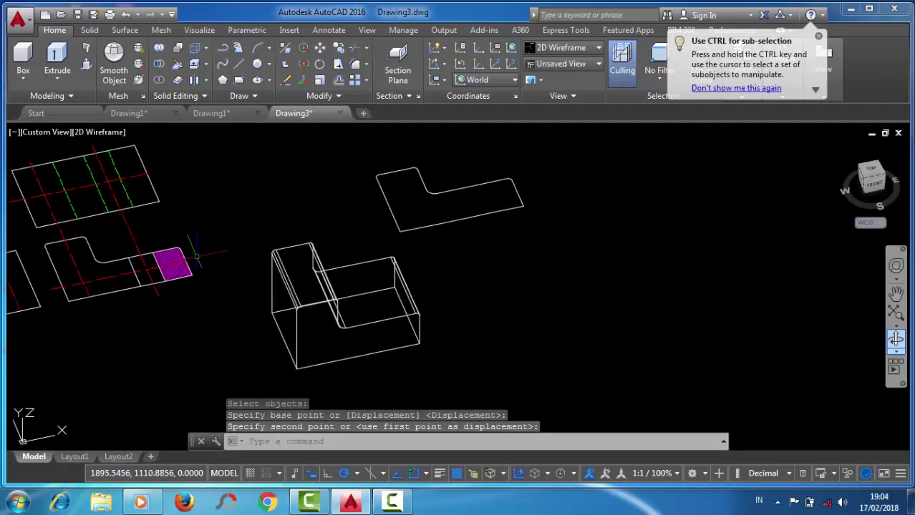
scroll(127, 283, "up", 3)
scroll(86, 265, "down", 3)
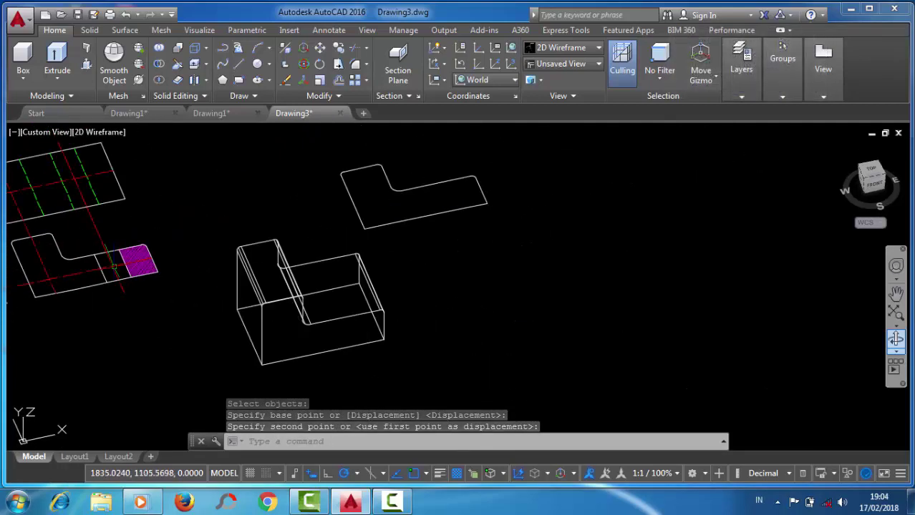
scroll(419, 306, "up", 2)
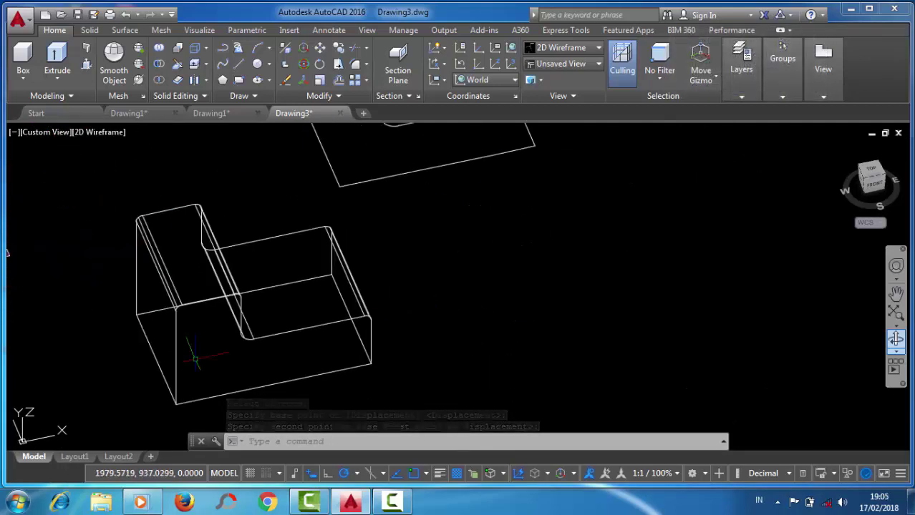
left_click(211, 113)
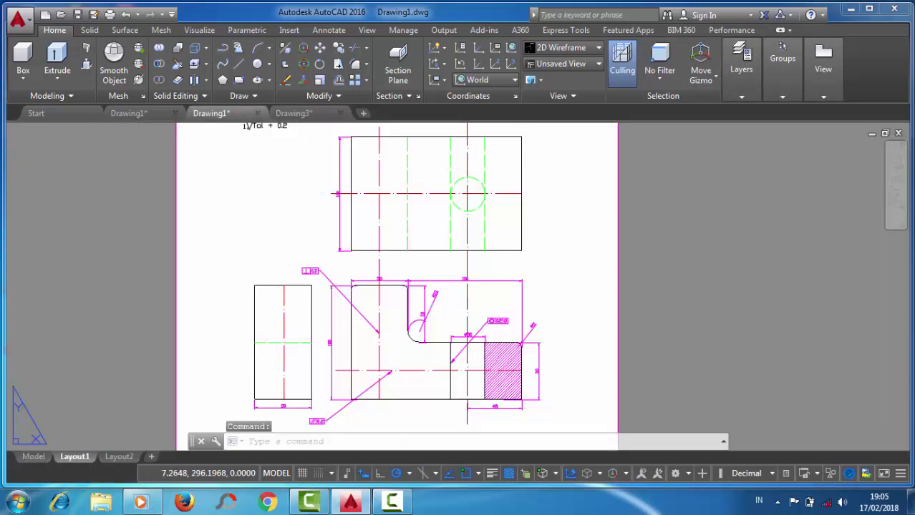
scroll(465, 195, "up", 2)
scroll(465, 194, "down", 2)
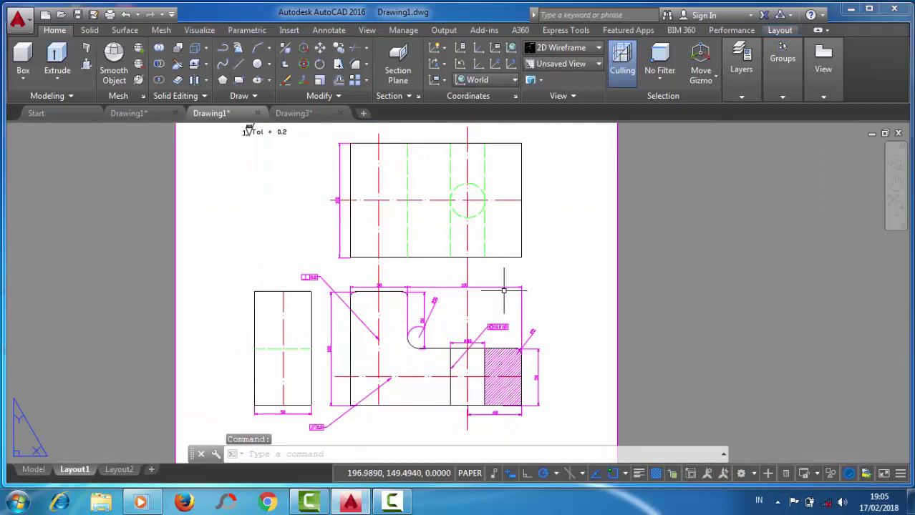
scroll(503, 290, "up", 3)
scroll(353, 258, "up", 2)
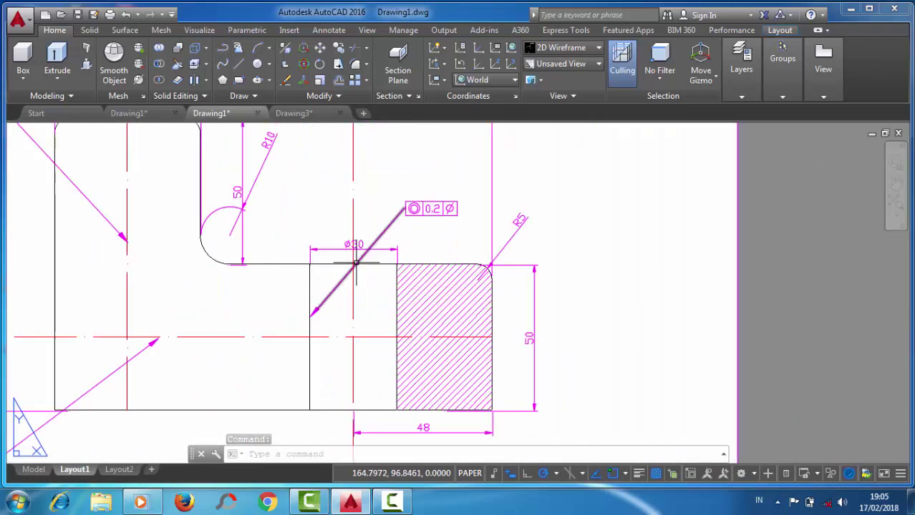
scroll(353, 229, "down", 2)
middle_click_drag(352, 228, 357, 273)
scroll(357, 272, "down", 3)
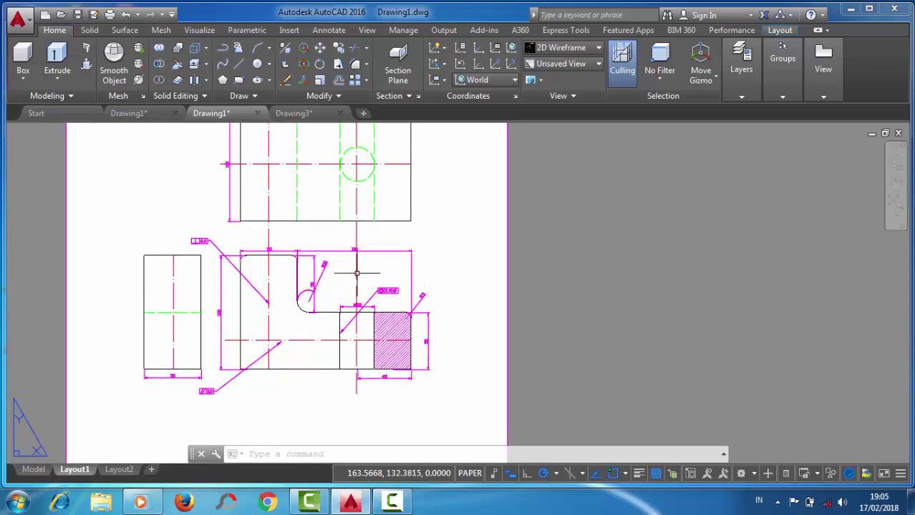
scroll(387, 378, "up", 4)
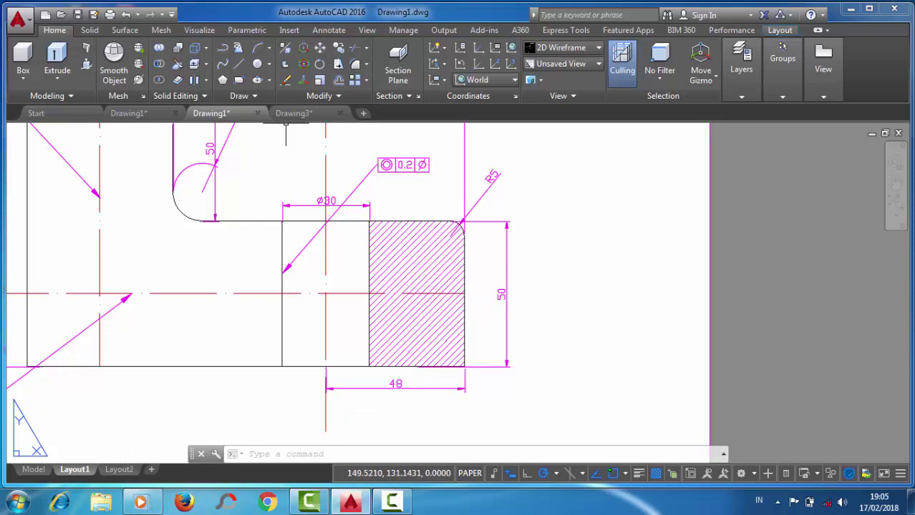
left_click(291, 116)
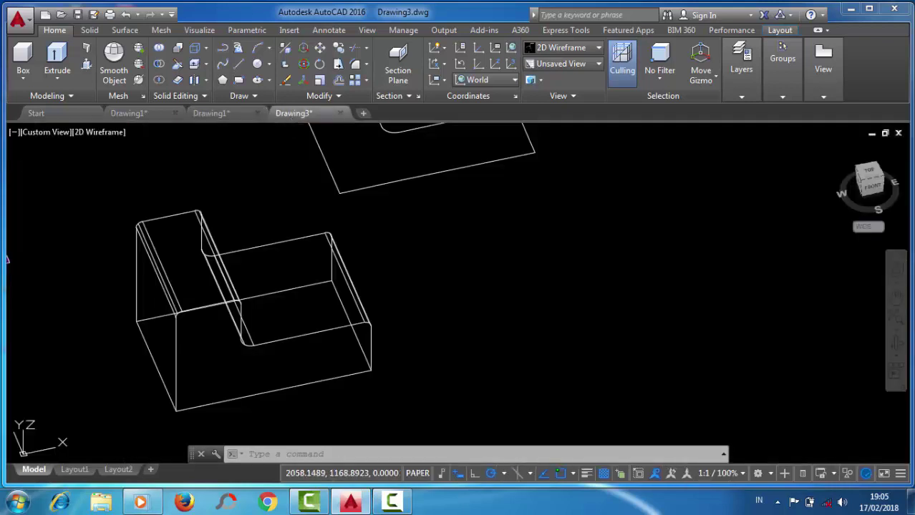
Step: Draw a line of length 48 from the midpoint of the low leg's upper fillet edge along its top face toward the tall leg
scroll(367, 309, "up", 4)
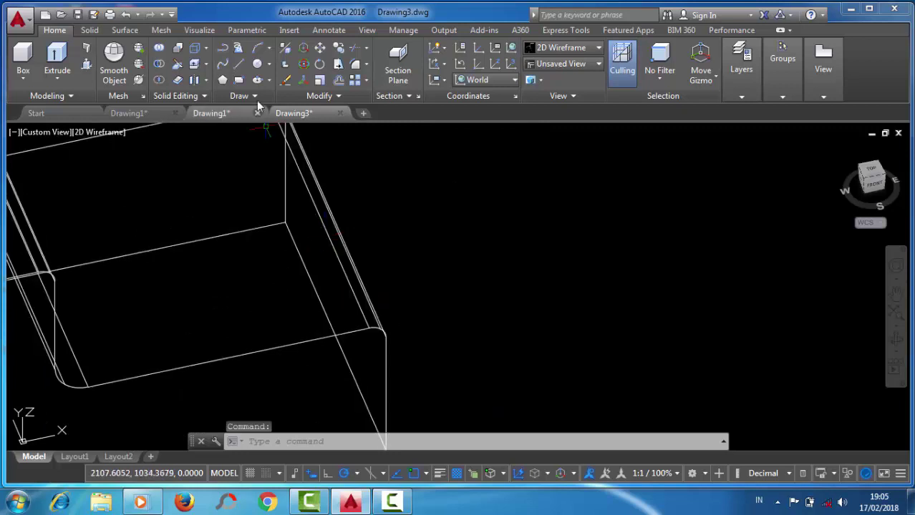
left_click(239, 66)
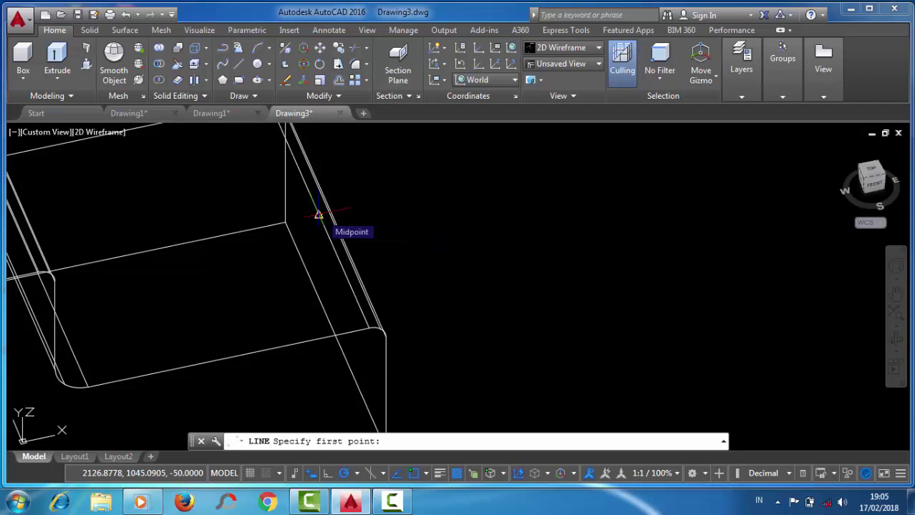
left_click(319, 214)
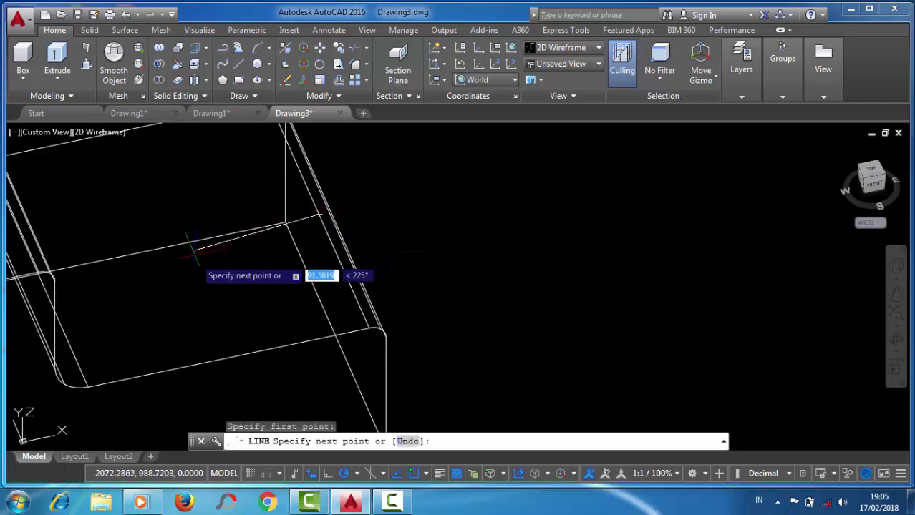
scroll(231, 258, "down", 5)
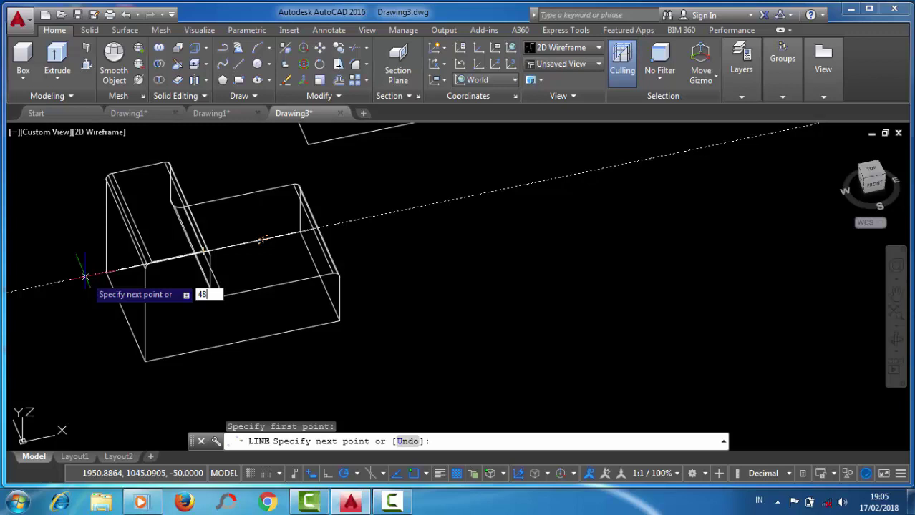
key("Return")
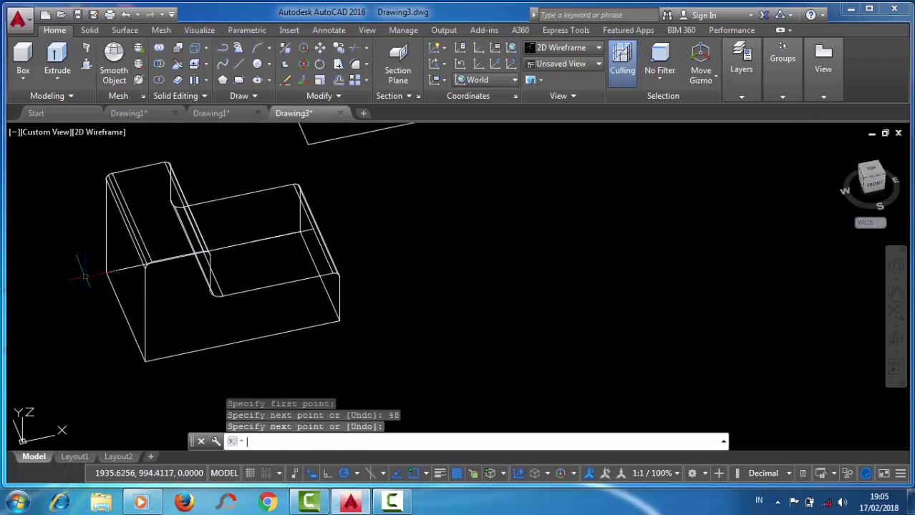
key("Return")
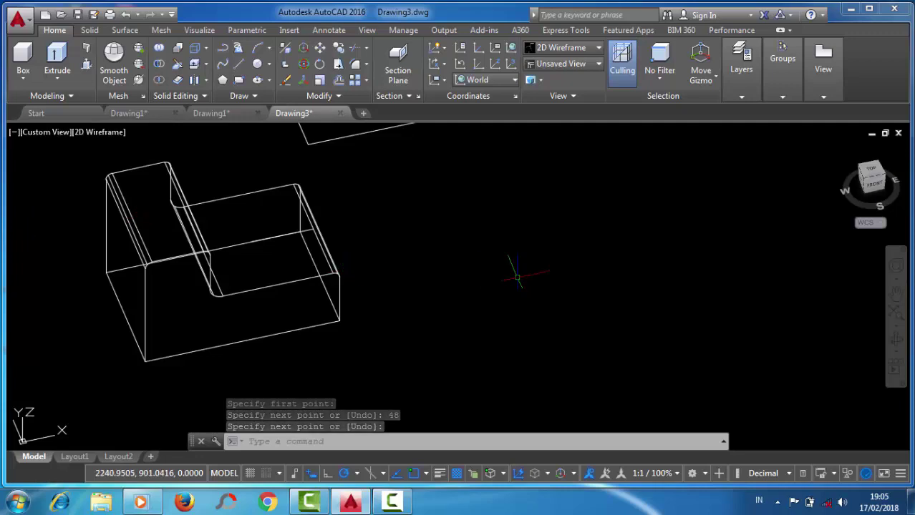
Step: Orbit the model view to a different 3D angle
type("BIT")
key("Return")
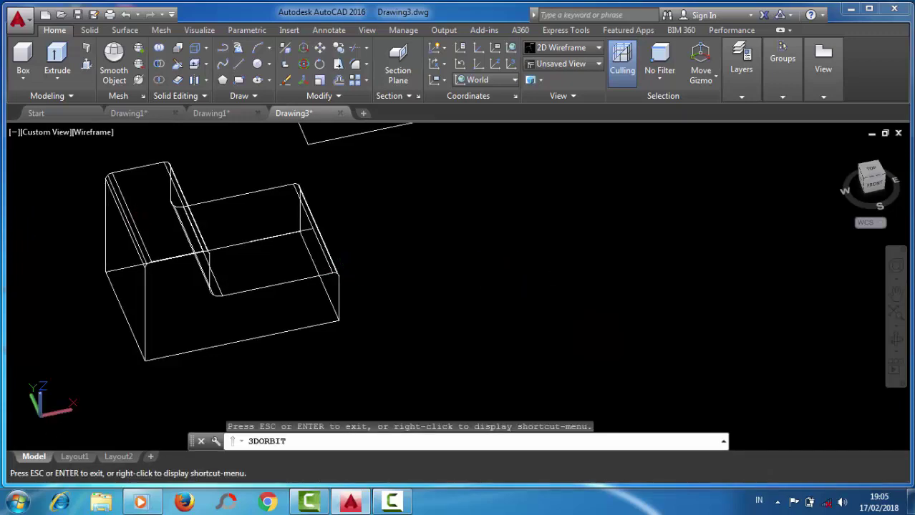
mouse_move(453, 273)
left_mouse_down()
mouse_move(315, 256)
mouse_move(358, 259)
mouse_move(396, 198)
left_mouse_up()
right_click(393, 198)
left_click(412, 207)
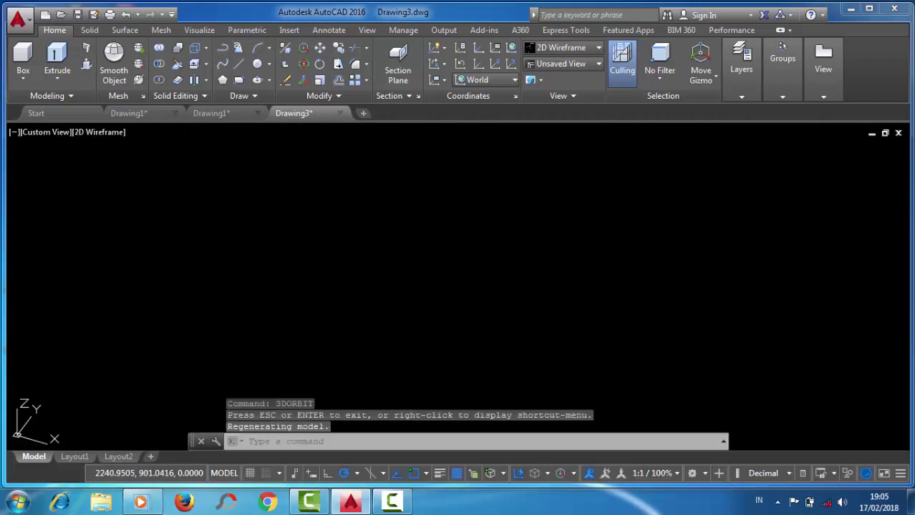
Step: Erase the flat L-shaped outline beside the 3D solid
type("e")
key("Return")
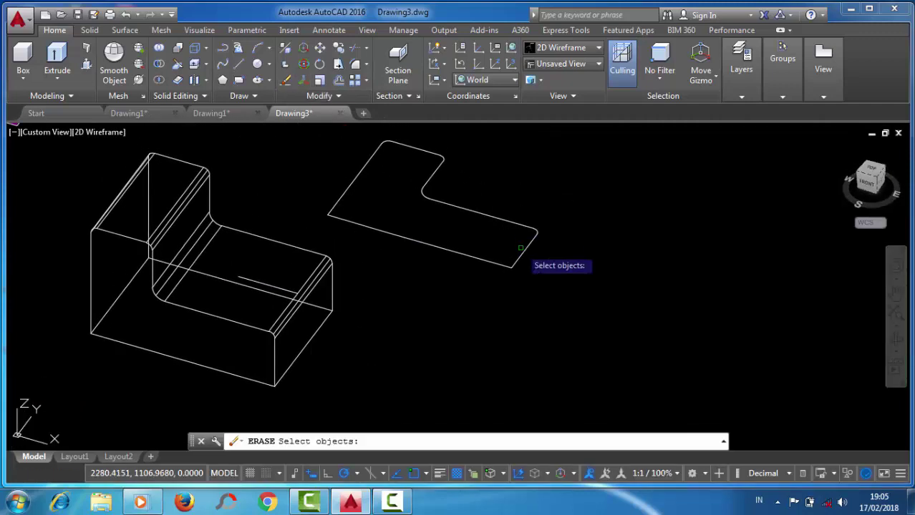
left_click(551, 268)
left_click(368, 164)
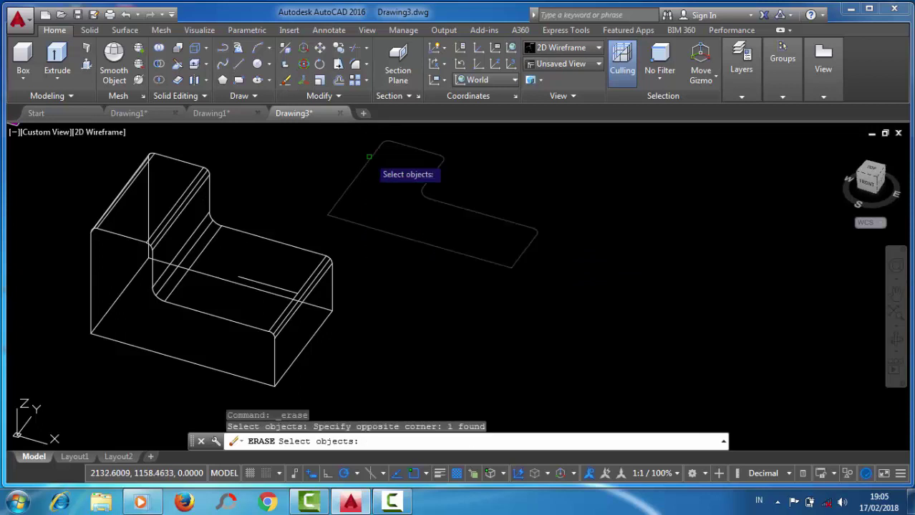
key("Return")
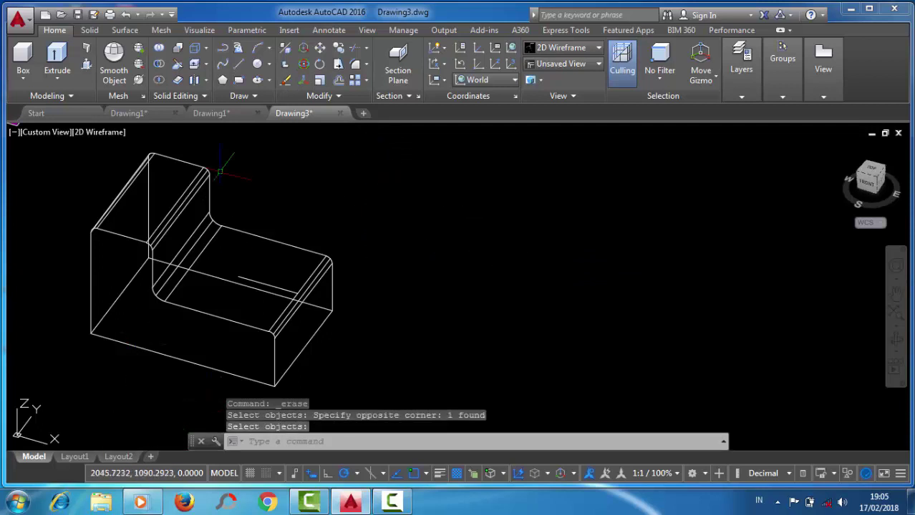
Step: Check the hole's diameter in Drawing1's front view, return to Drawing3 and draw a circle of radius 15 at the construction line's free end
left_click(210, 113)
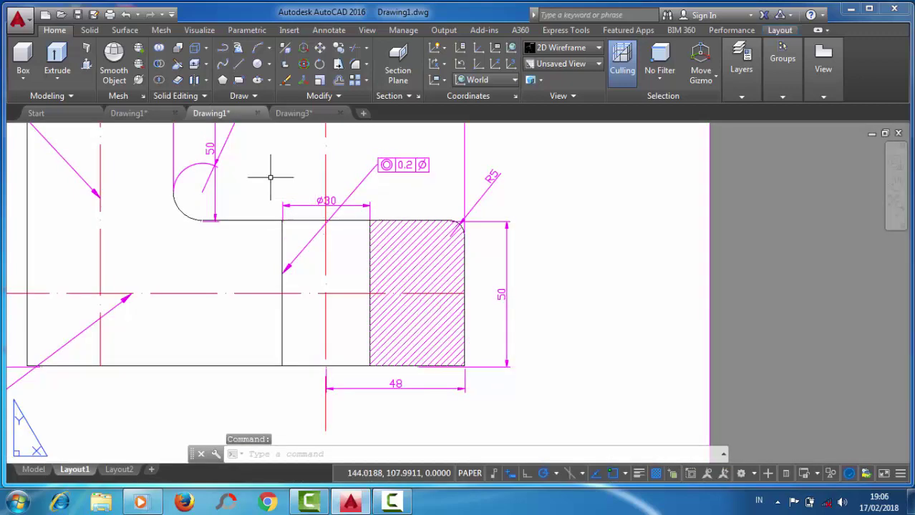
left_click(291, 113)
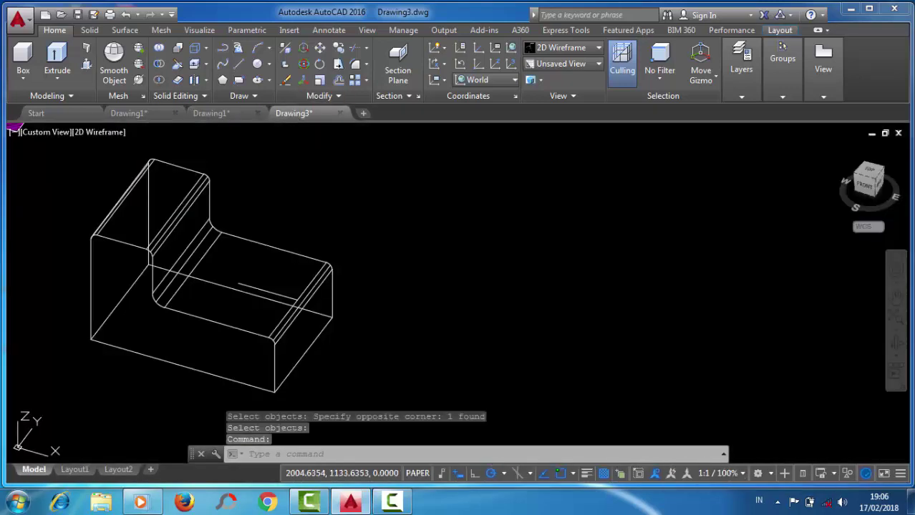
scroll(243, 261, "up", 3)
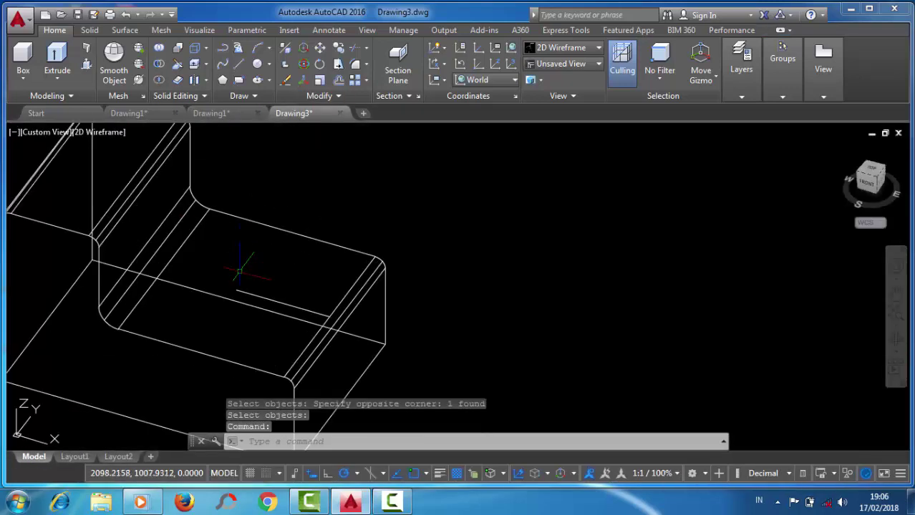
middle_click_drag(243, 261, 216, 238)
scroll(216, 238, "up", 3)
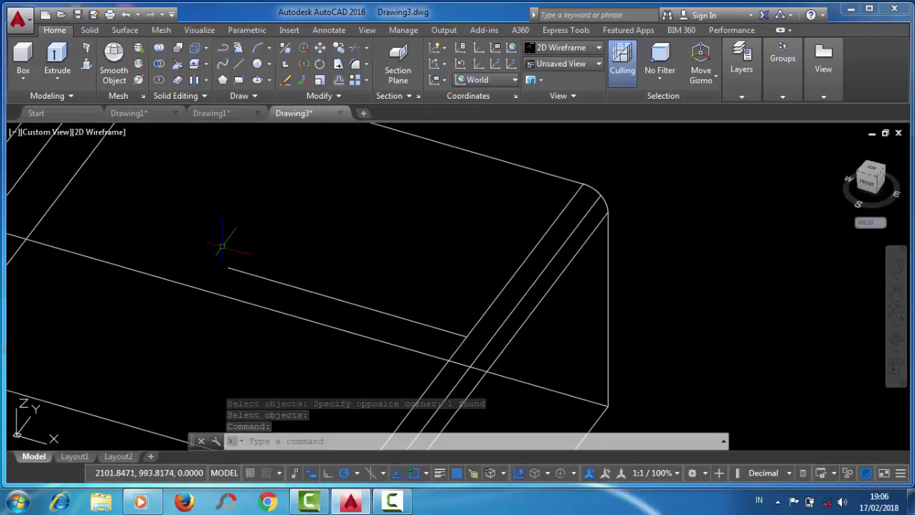
left_click(257, 63)
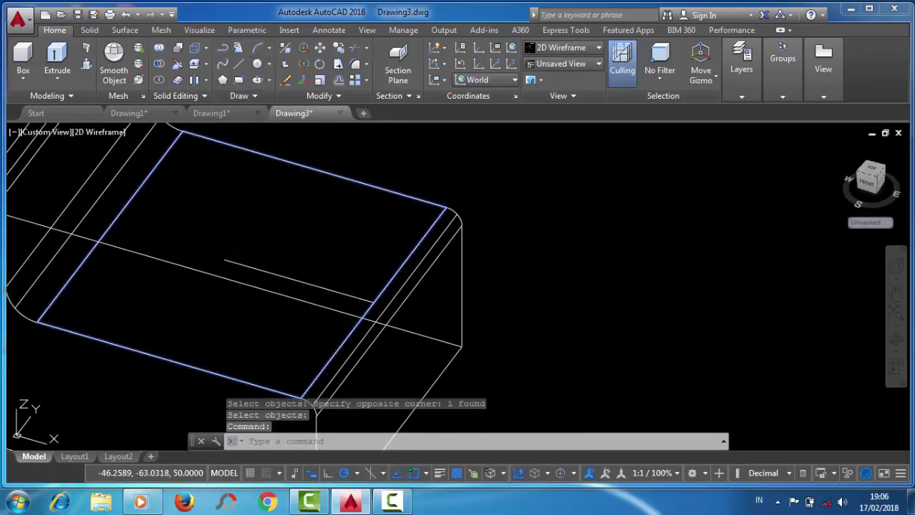
left_click(225, 259)
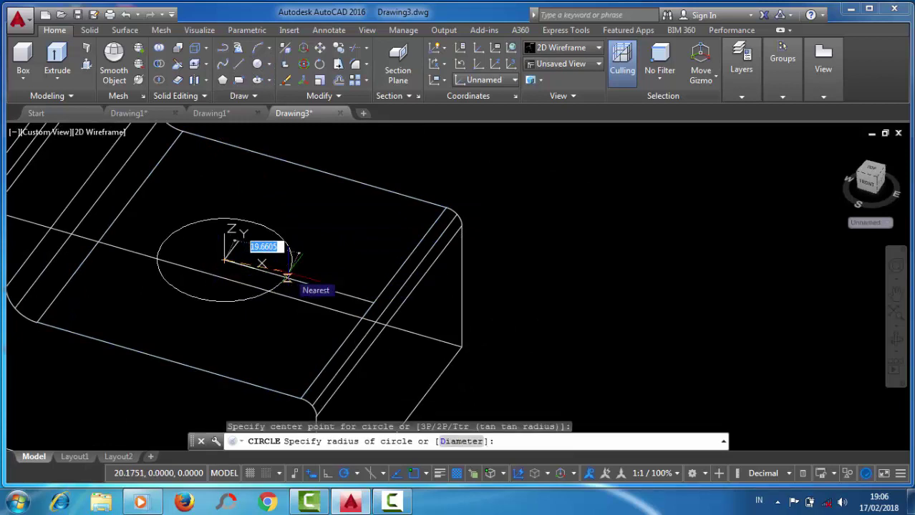
type("1")
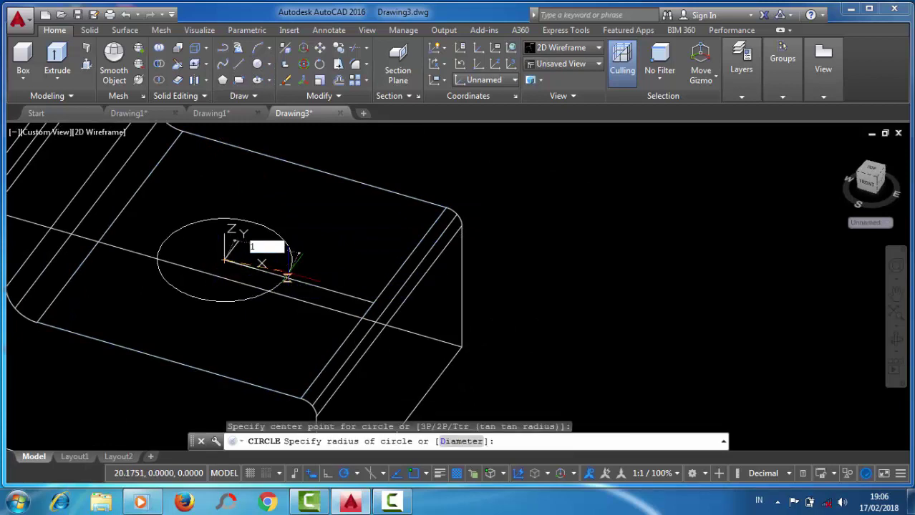
type("5")
key("Return")
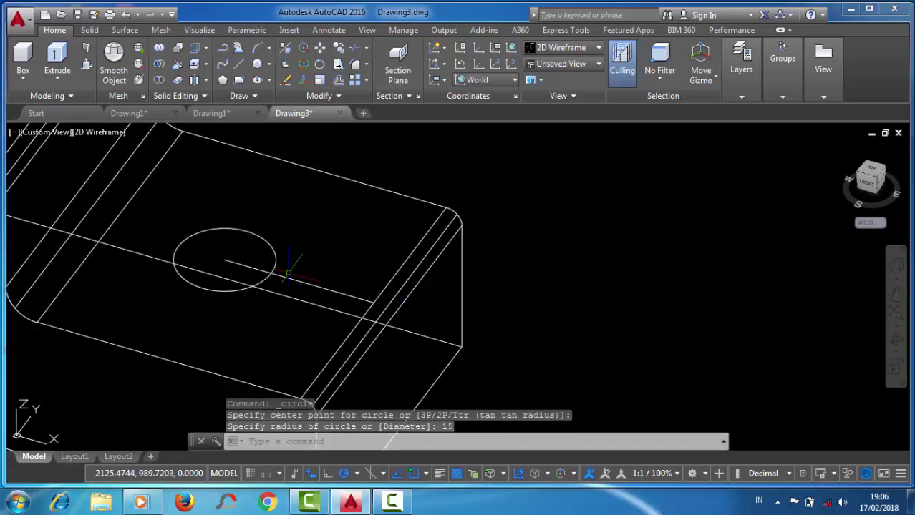
Step: Check the hole in Drawing1's Layout1 front view, return to Drawing3 and erase the construction line on the low leg's top face
scroll(289, 264, "down", 4)
scroll(296, 252, "up", 2)
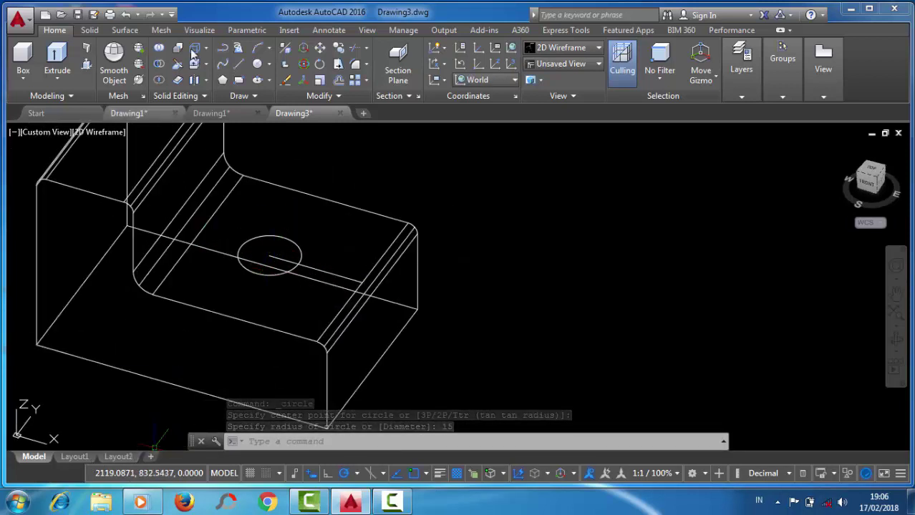
left_click(219, 114)
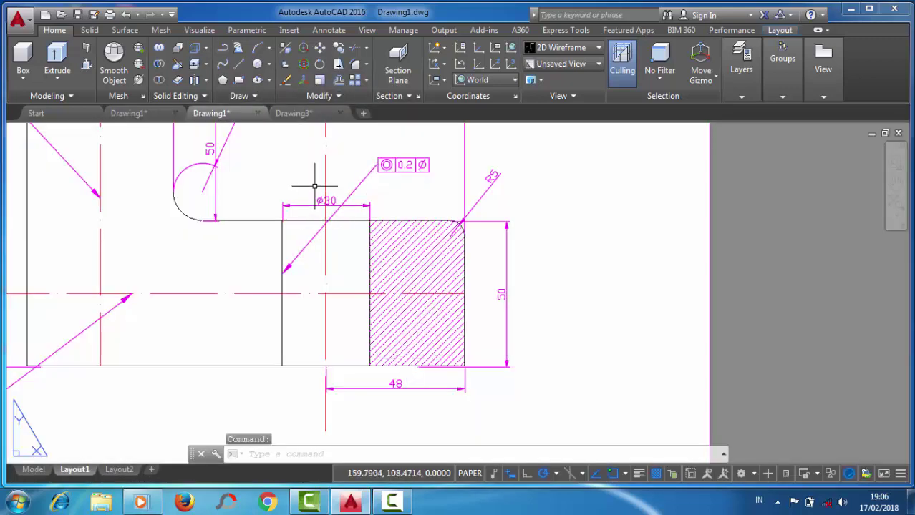
scroll(359, 232, "down", 2)
middle_click_drag(347, 230, 355, 275)
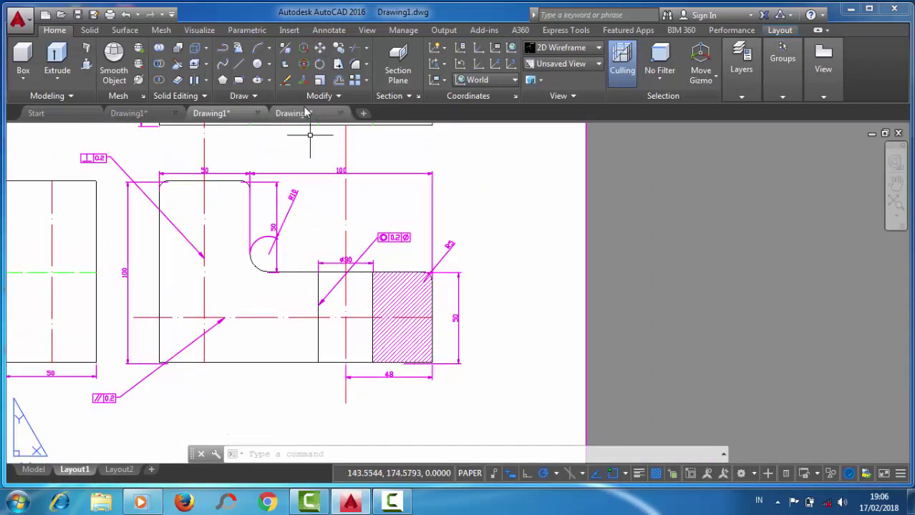
left_click(305, 114)
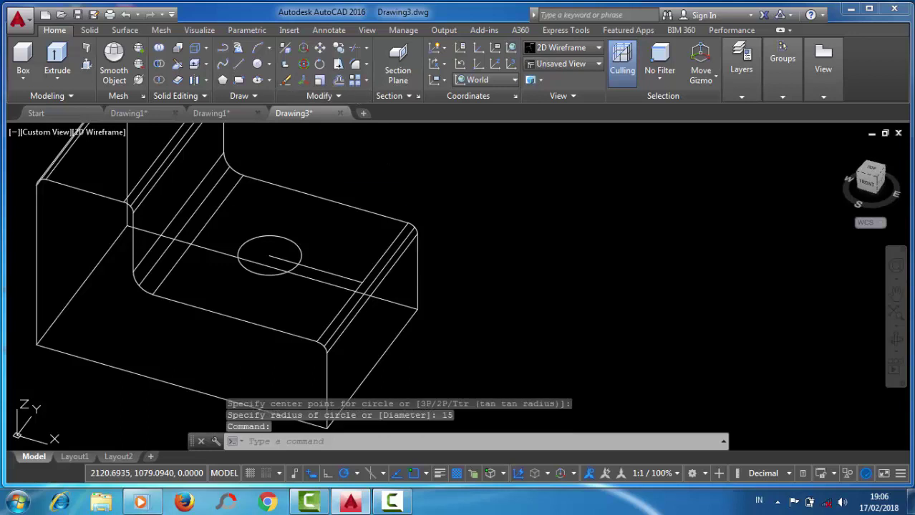
left_click(285, 80)
left_click(322, 270)
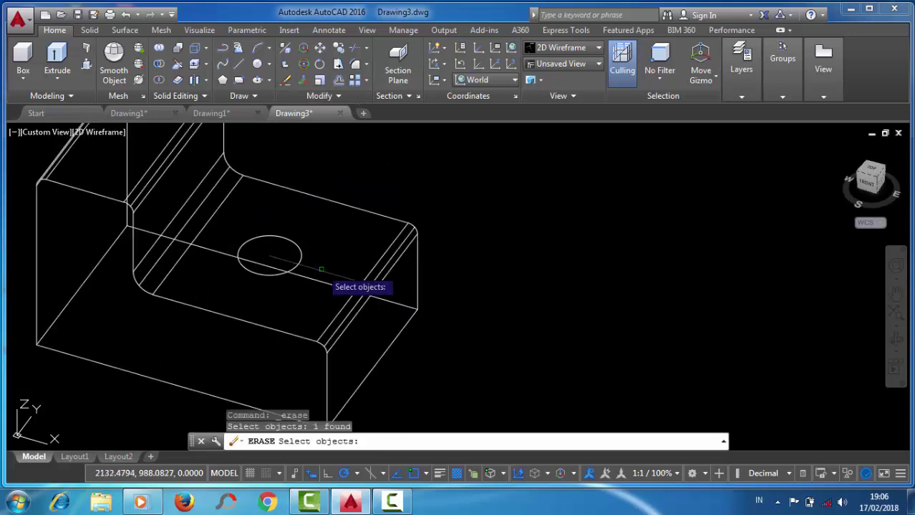
key("Return")
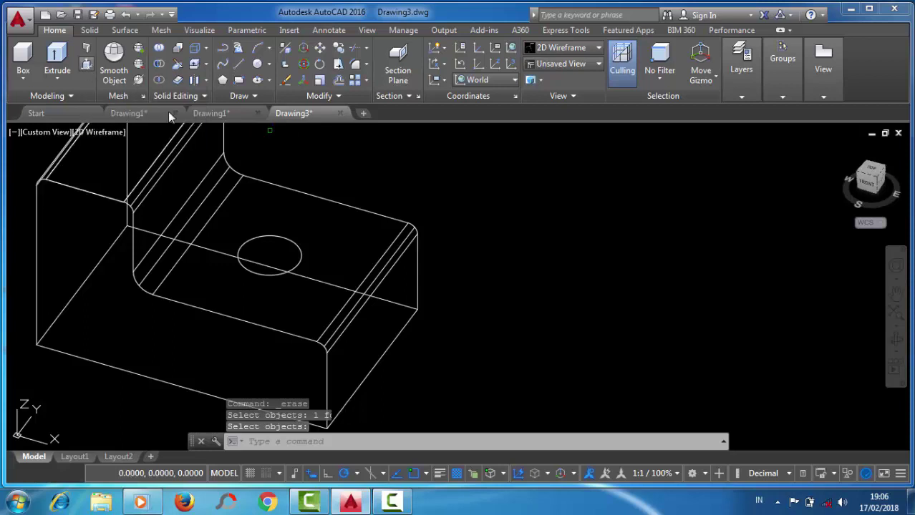
Step: Presspull the circle downward through the low leg's full thickness to cut the hole
left_click(87, 64)
left_click(272, 257)
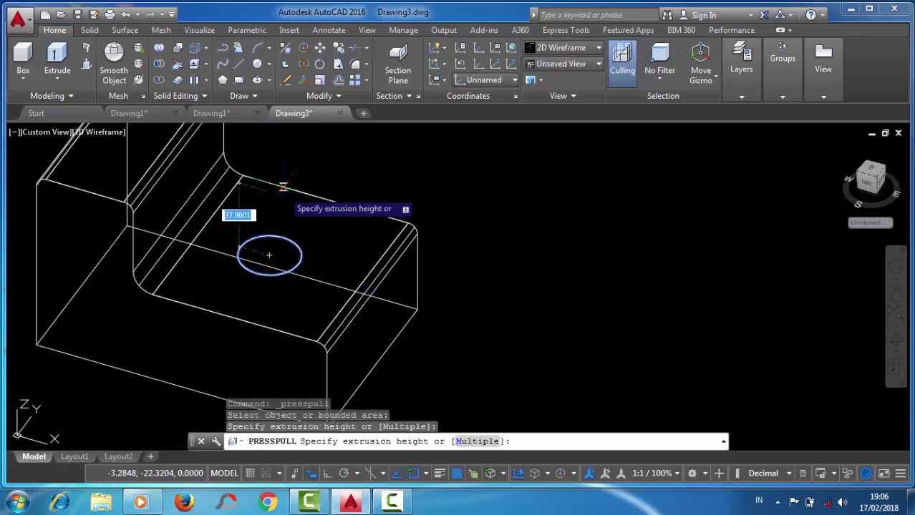
scroll(269, 255, "down", 5)
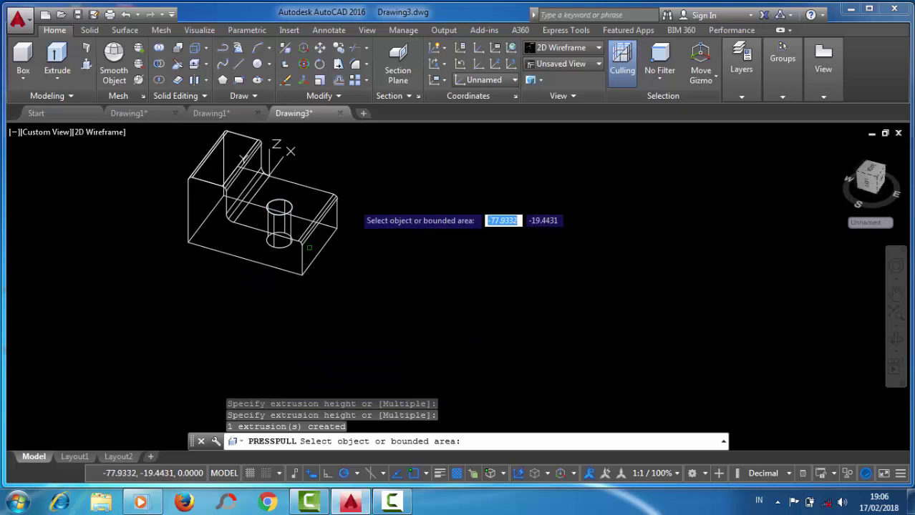
key("Return")
scroll(334, 207, "up", 3)
middle_click_drag(375, 195, 430, 252)
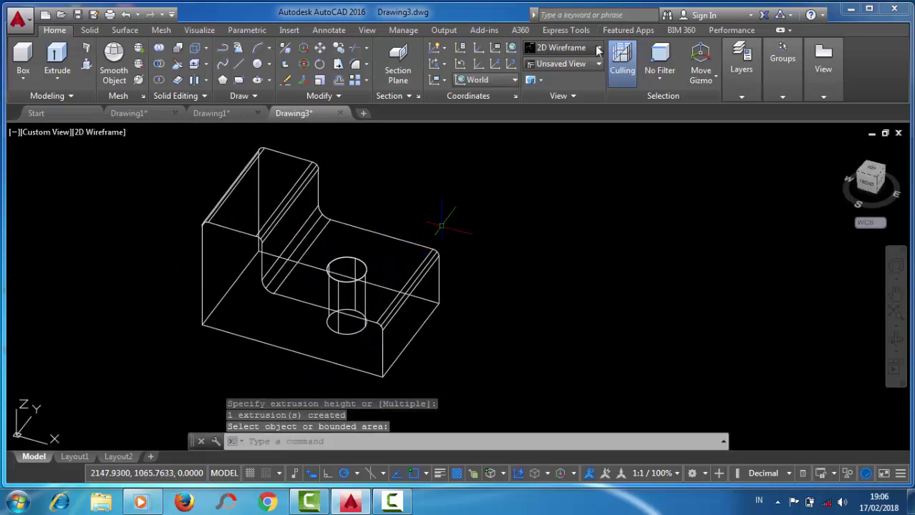
Step: Set the model's visual style to Conceptual and inspect the hole in the low leg
left_click(599, 48)
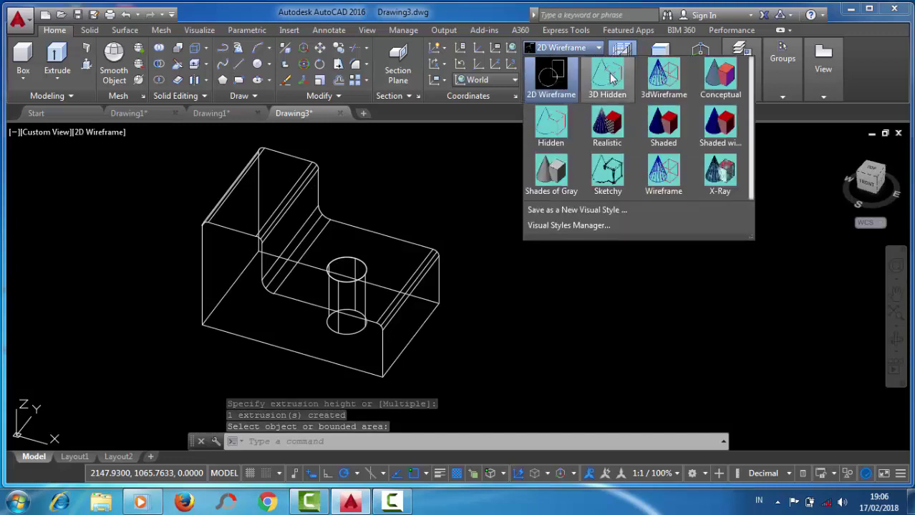
left_click(713, 136)
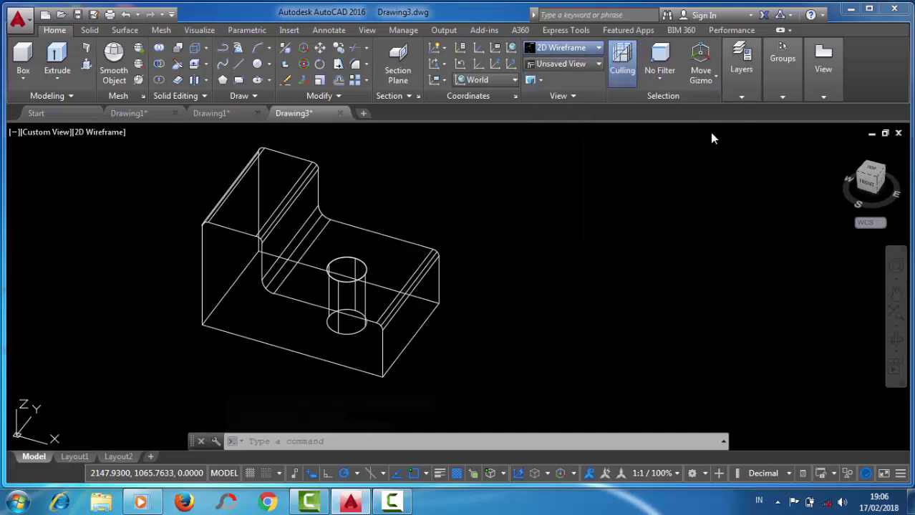
left_click(578, 63)
left_click(579, 49)
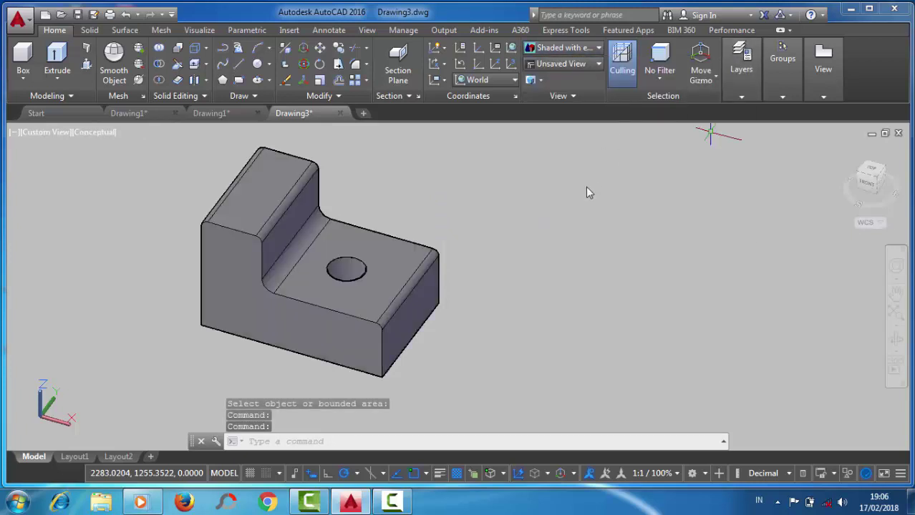
scroll(358, 265, "up", 3)
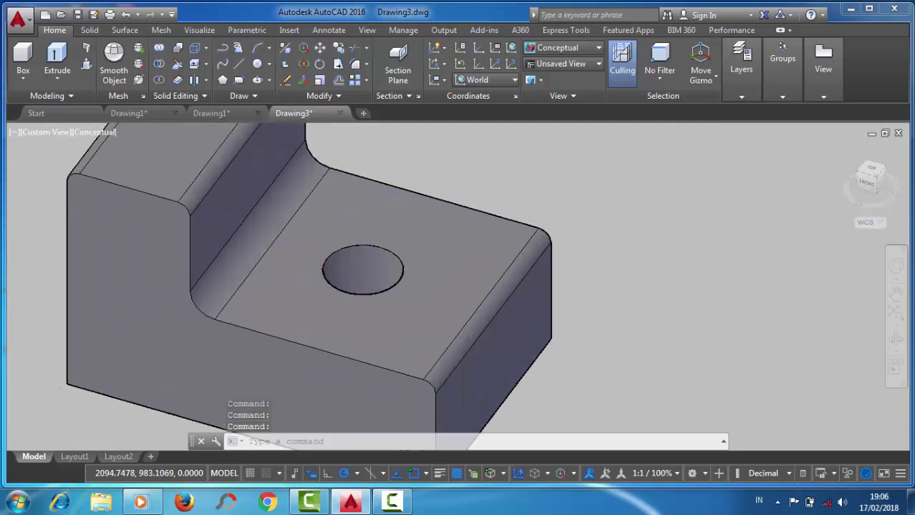
scroll(358, 265, "down", 3)
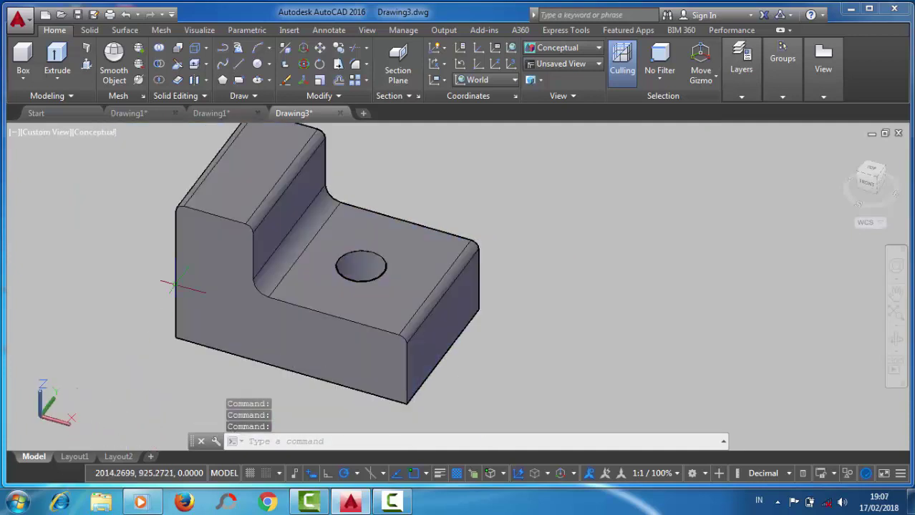
Step: Examine the front, top and side views in Drawing1's Layout1 and compare them with the finished solid in Drawing3
left_click(210, 116)
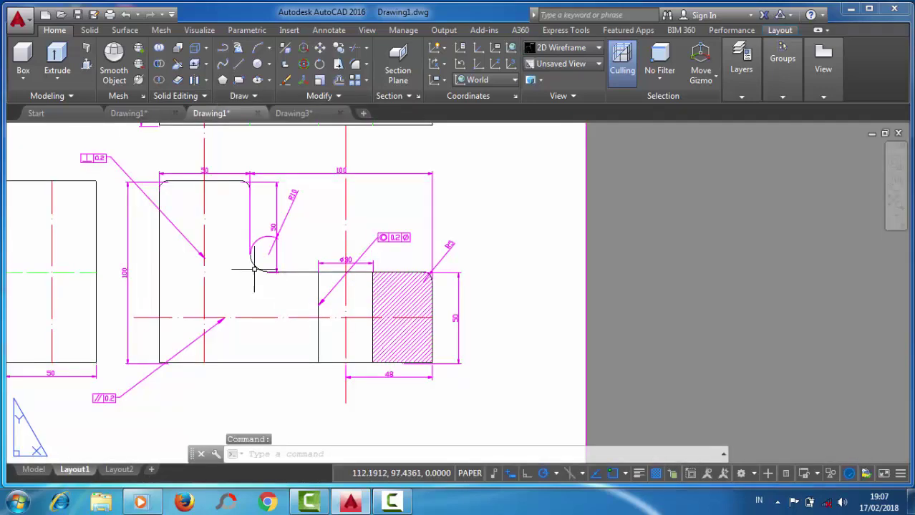
scroll(253, 268, "down", 2)
middle_click_drag(302, 205, 295, 261)
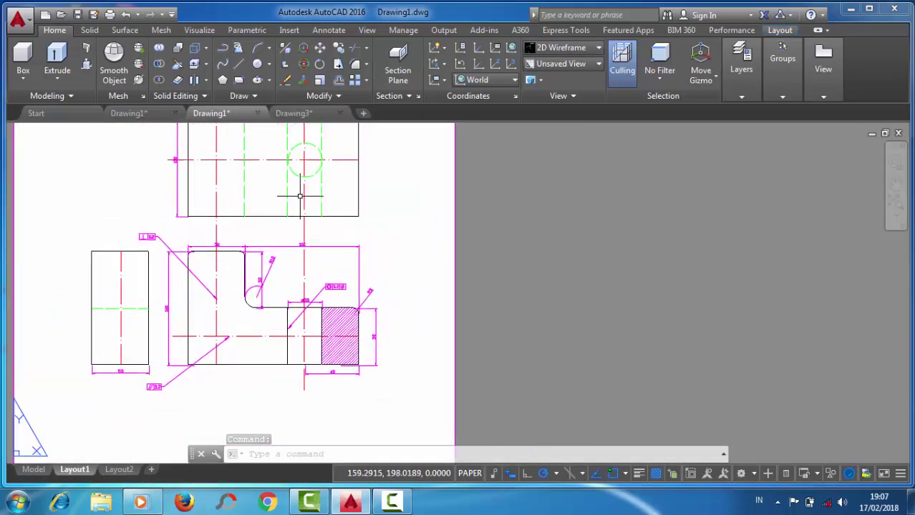
scroll(301, 197, "up", 2)
scroll(300, 197, "down", 2)
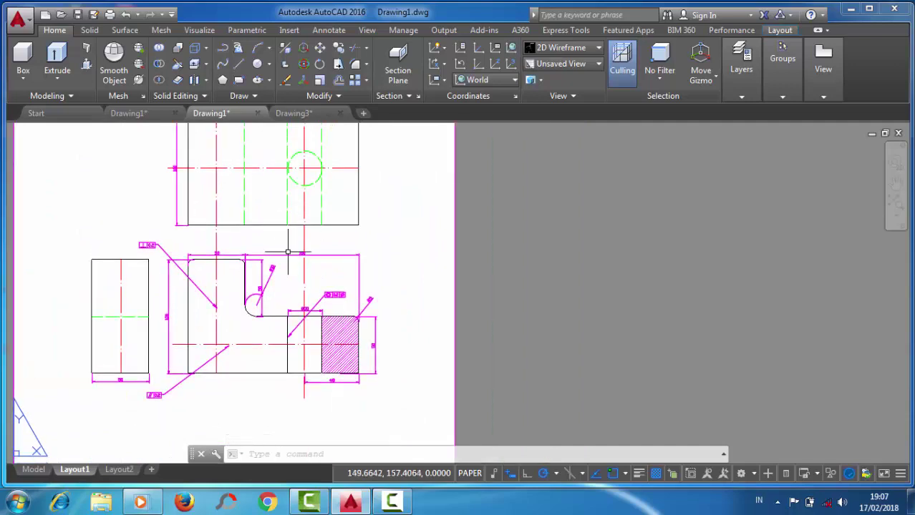
scroll(180, 306, "up", 4)
scroll(161, 273, "down", 2)
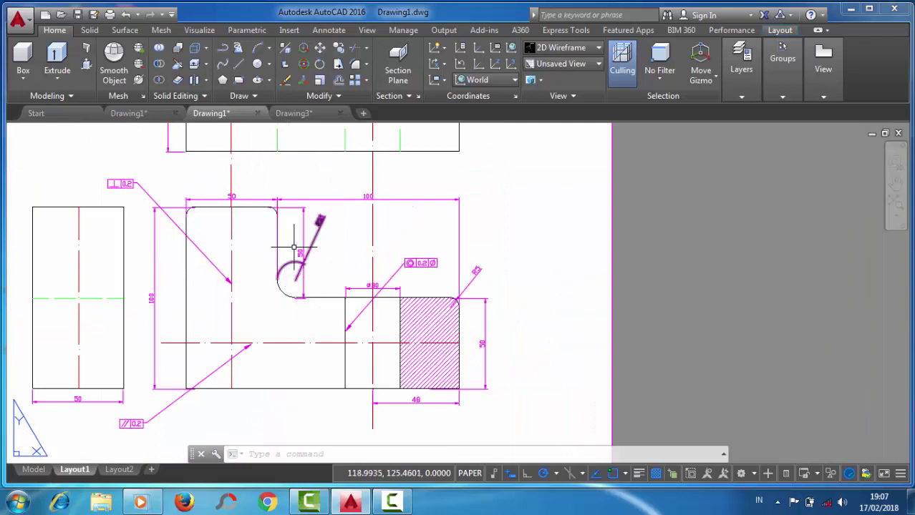
left_click(301, 115)
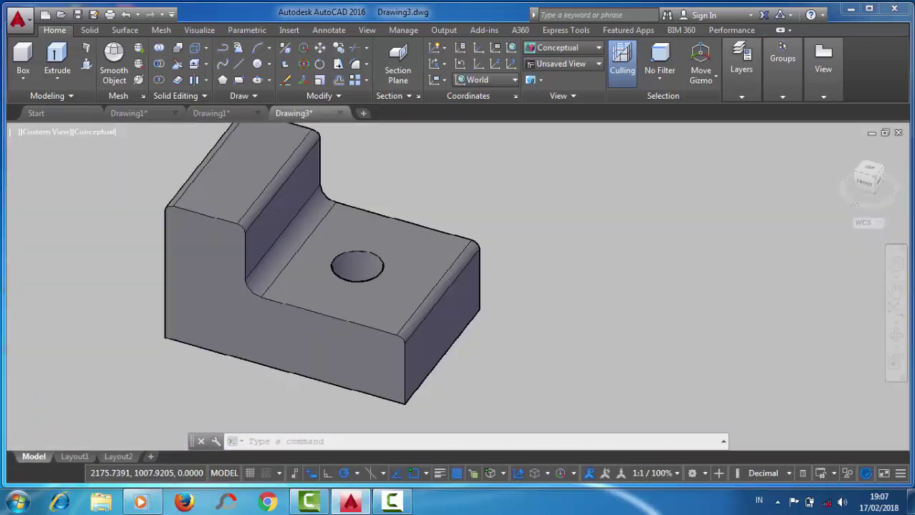
scroll(344, 229, "down", 2)
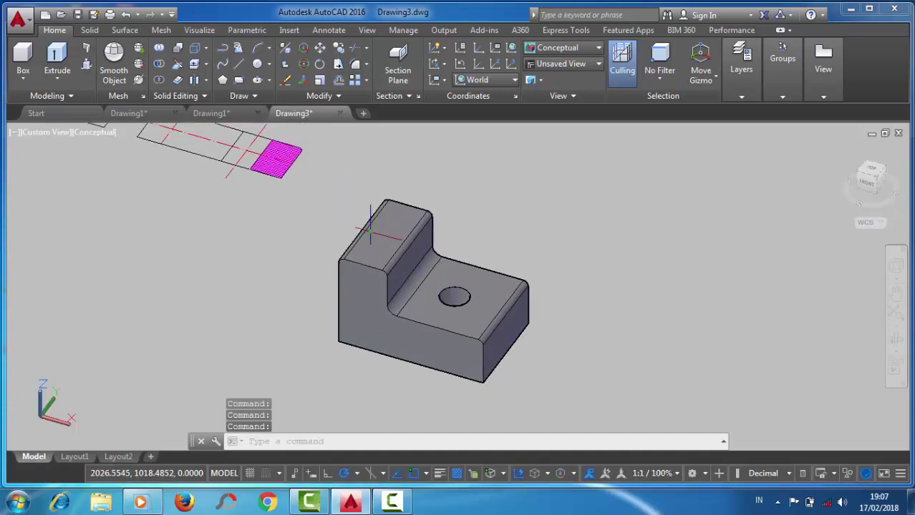
middle_click_drag(399, 246, 385, 279)
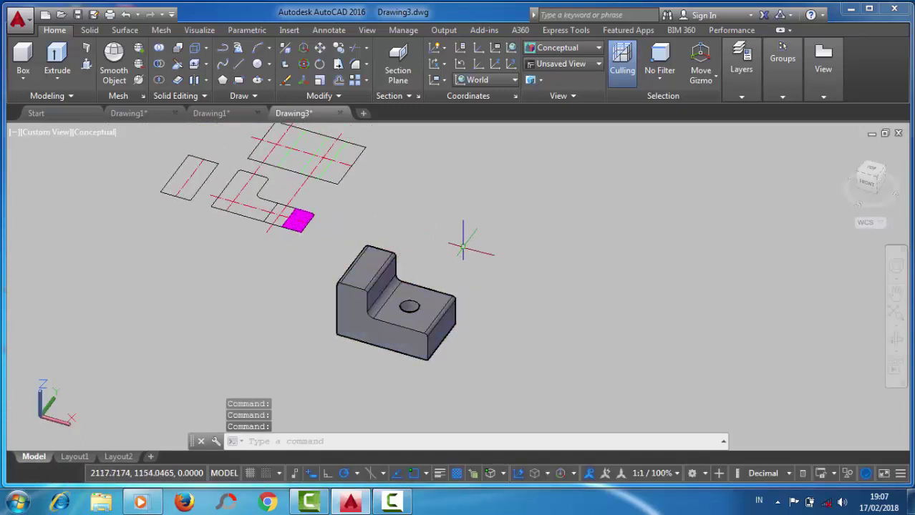
scroll(463, 245, "up", 3)
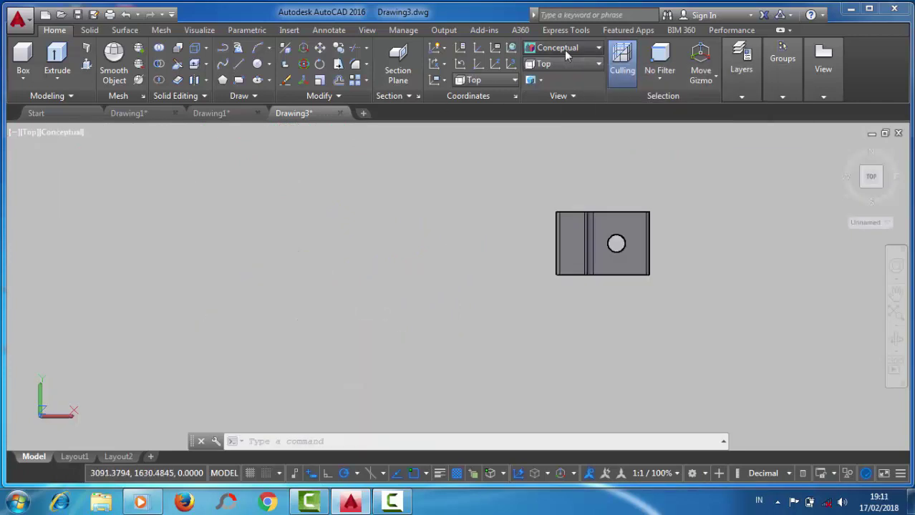
Step: Switch the model view to the SW Isometric preset
left_click(564, 50)
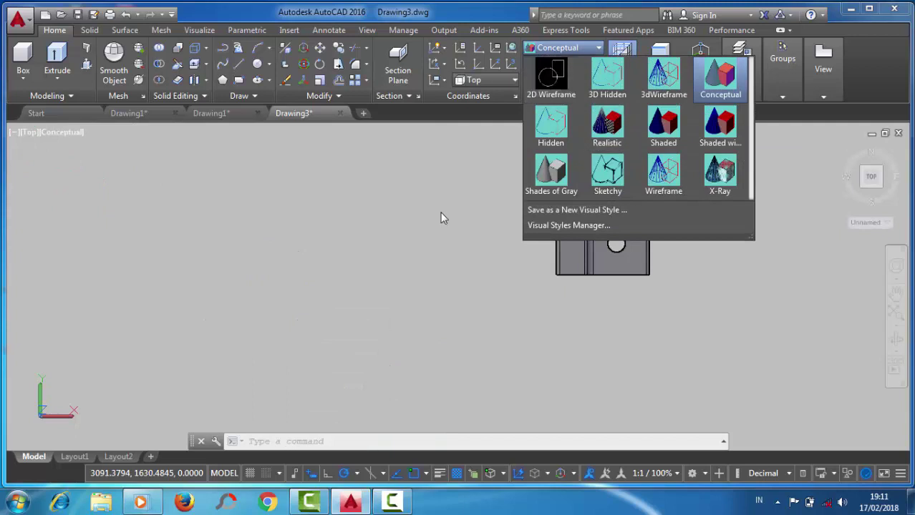
left_click(441, 212)
left_click(544, 64)
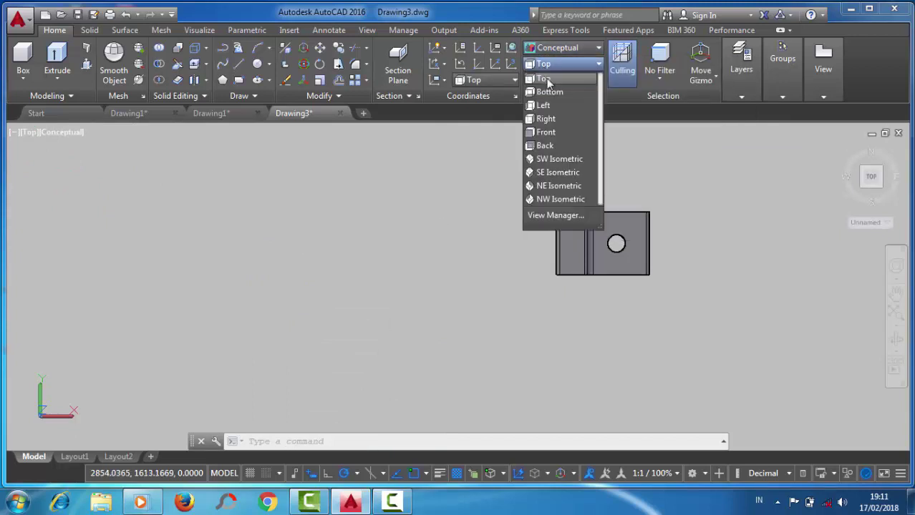
left_click(553, 158)
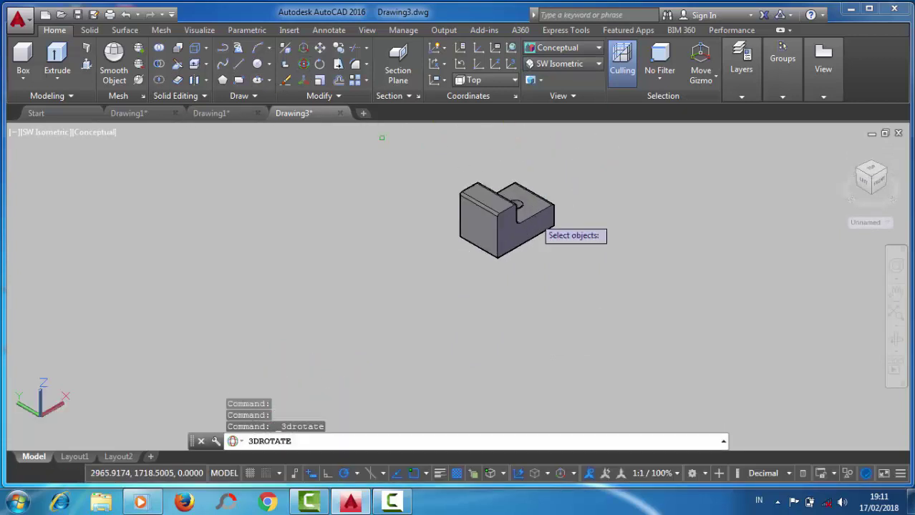
Step: Rotate the solid 270° about its vertical axis with 3D Rotate and move it clear of the leftover circle
left_click(512, 224)
key("Return")
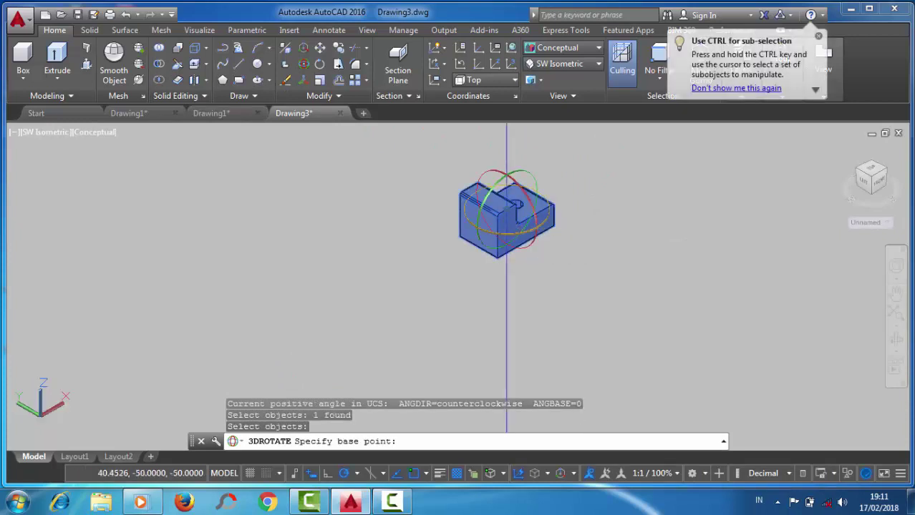
left_click(537, 236)
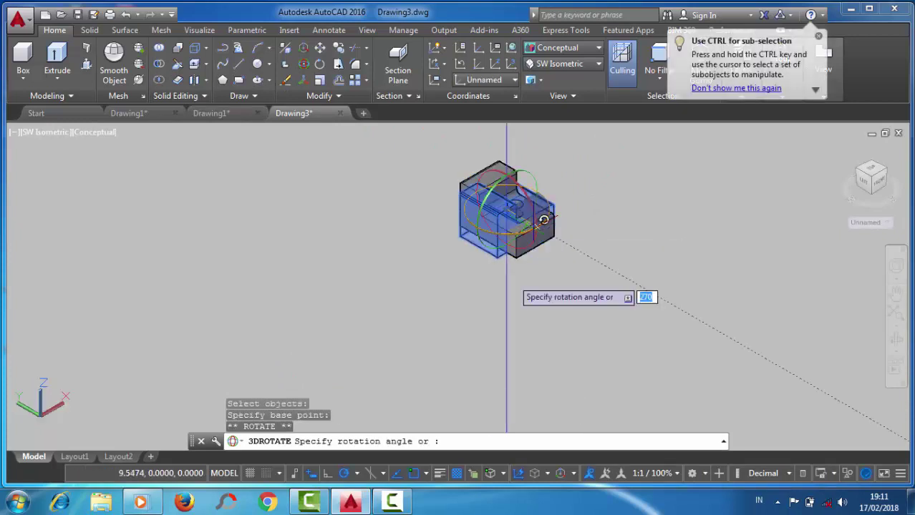
left_click(666, 293)
scroll(562, 179, "up", 2)
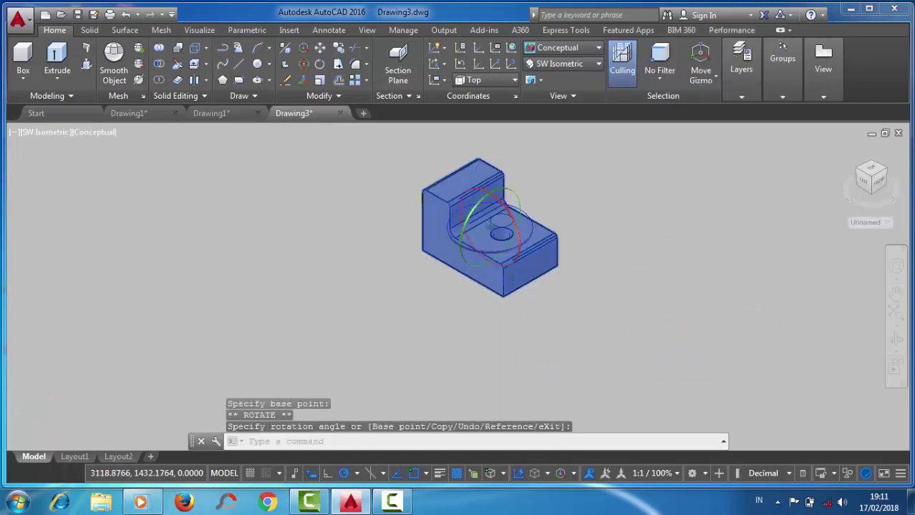
left_click(443, 216)
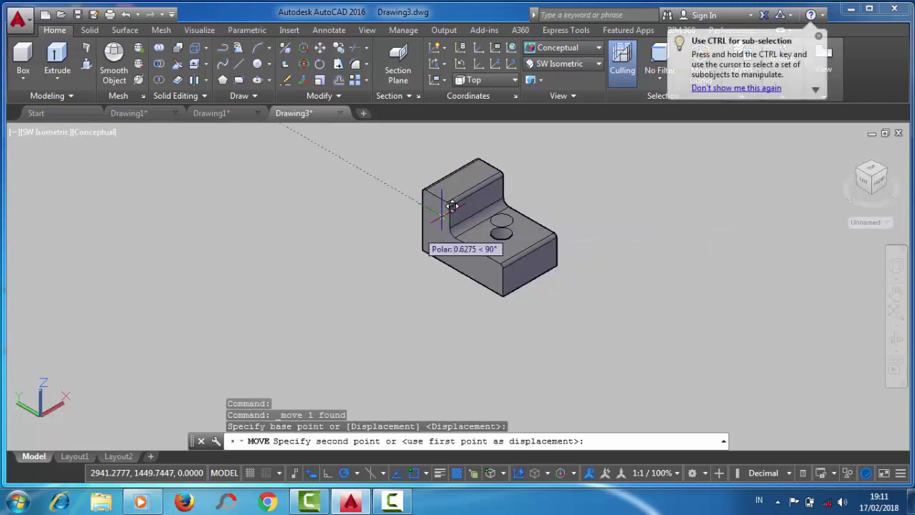
left_click(312, 302)
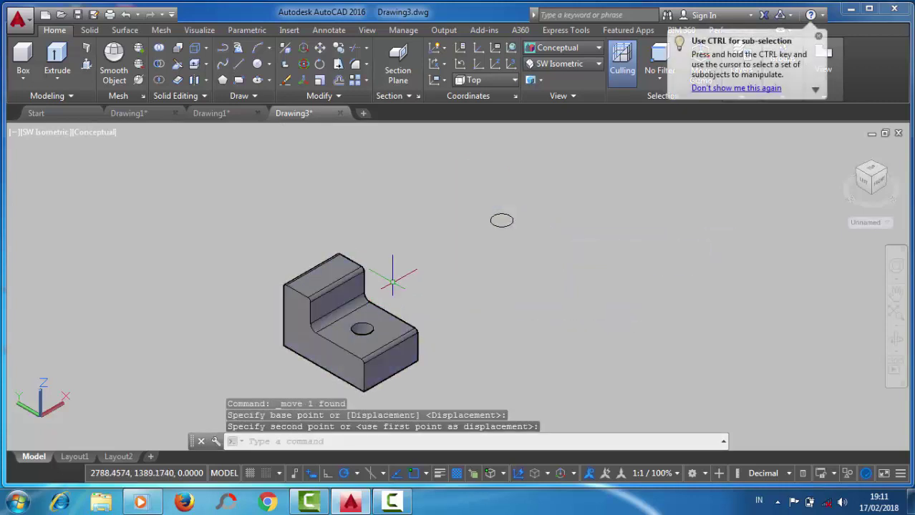
Step: Align the UCS with the current isometric view using the View option
type("U")
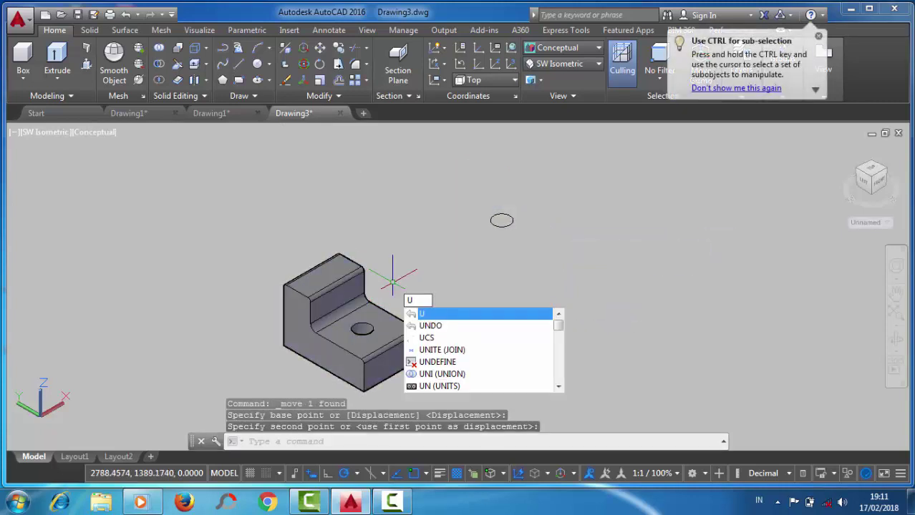
type("CS")
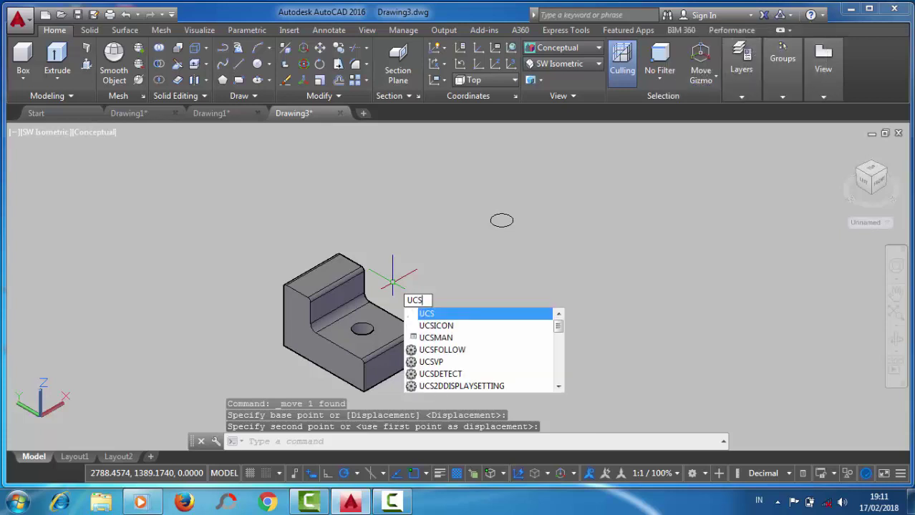
key("Return")
type("V")
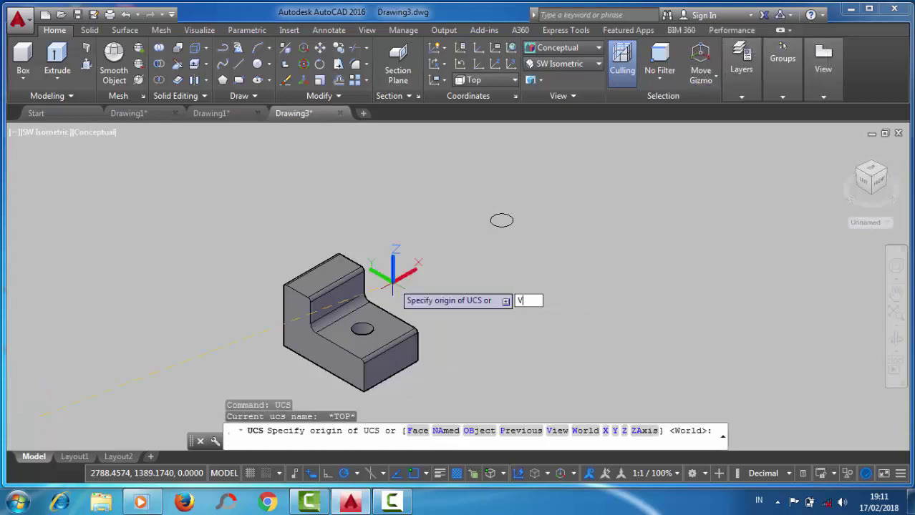
key("Return")
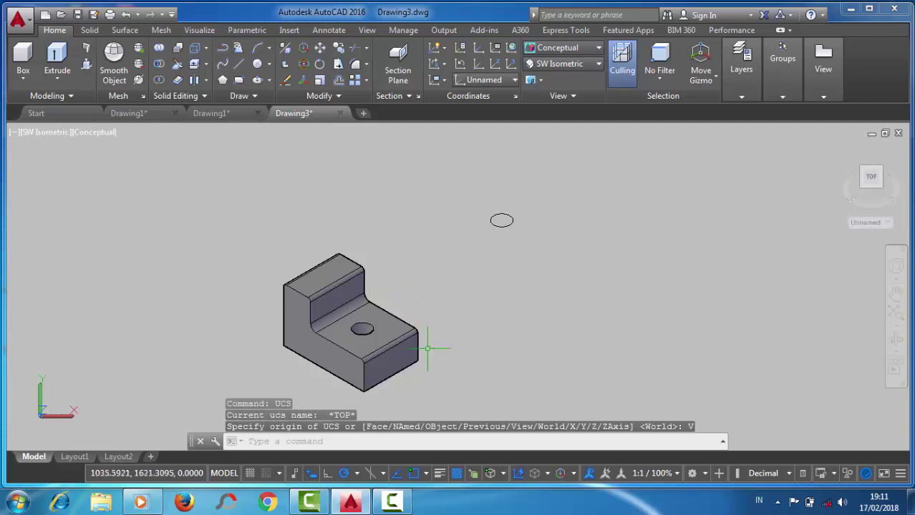
Step: Cut the L-shaped solid to the clipboard, leaving the loose circle in the drawing
left_click_drag(431, 363, 245, 282)
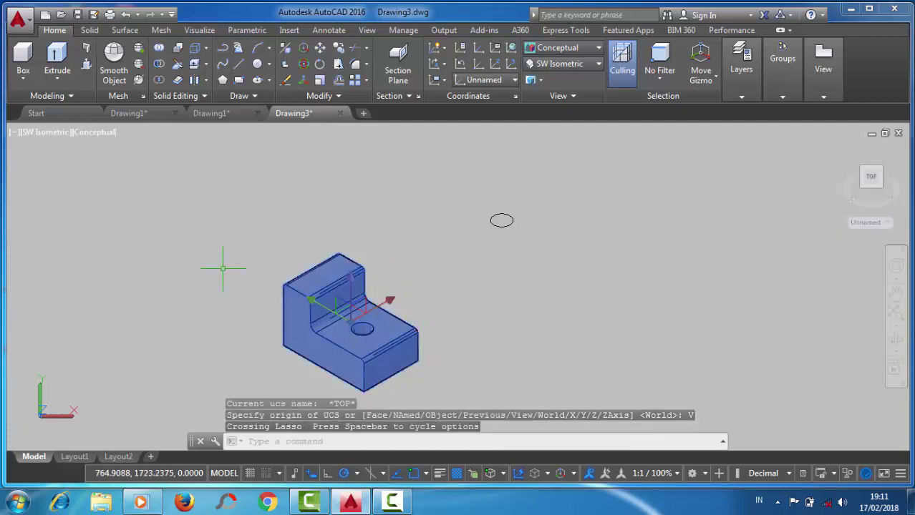
right_click(312, 308)
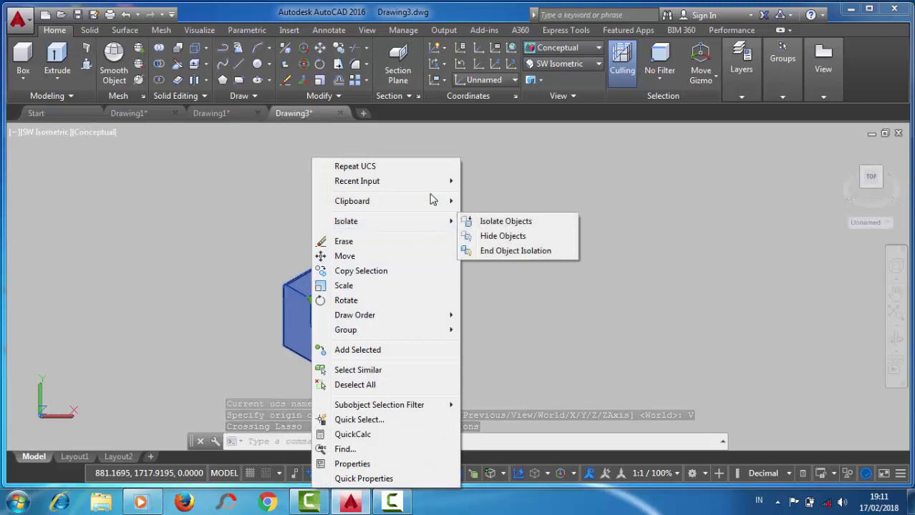
mouse_move(438, 205)
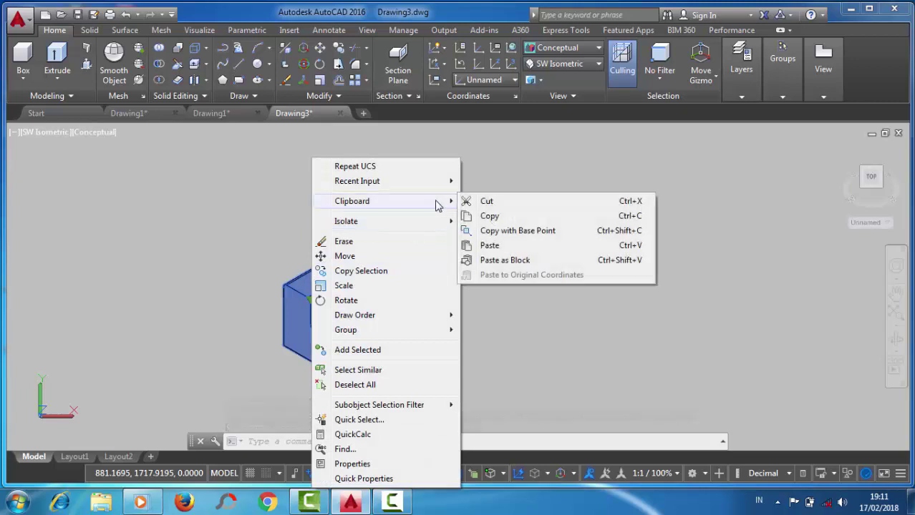
left_click(486, 202)
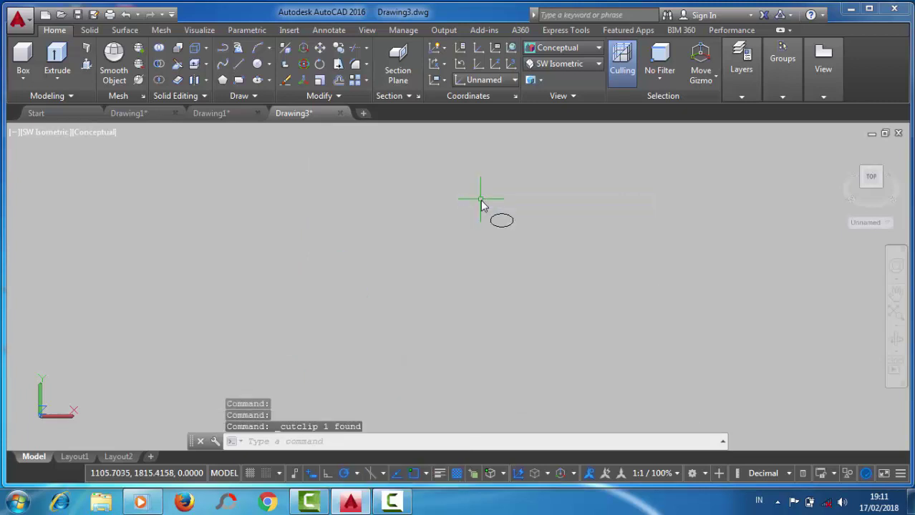
Step: Return the model view to the Top preset
left_click(573, 56)
left_click(505, 127)
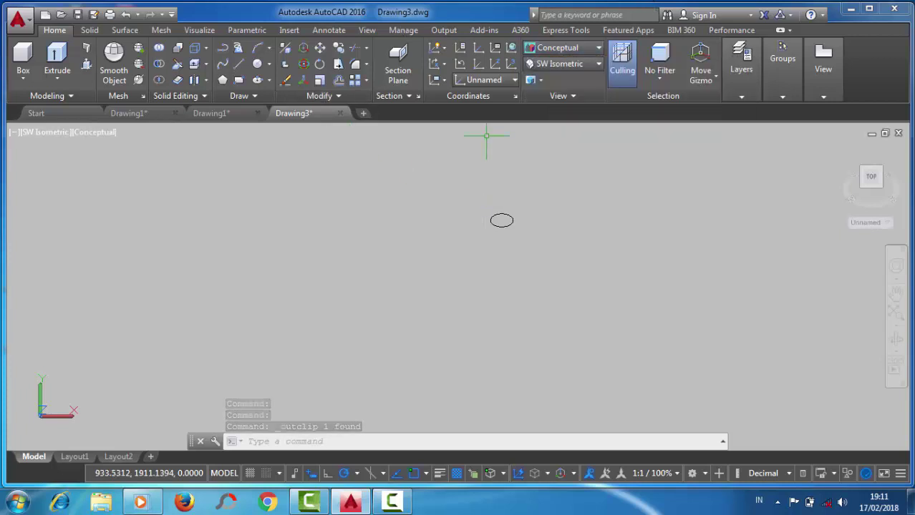
left_click(560, 68)
left_click(549, 82)
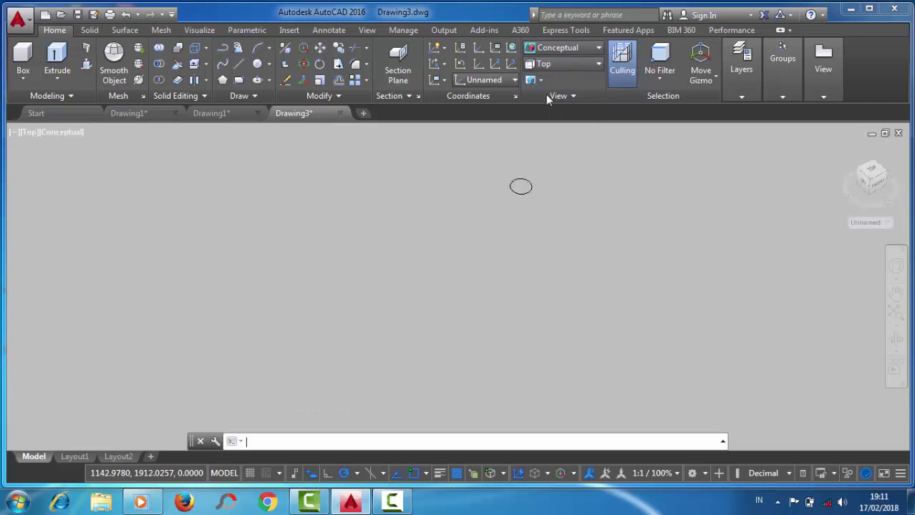
Step: Paste the cut solid into the top view near the 2D orthographic views
scroll(174, 275, "up", 2)
mouse_move(174, 275)
middle_mouse_down()
mouse_move(233, 279)
mouse_move(428, 242)
middle_mouse_up()
right_click(556, 203)
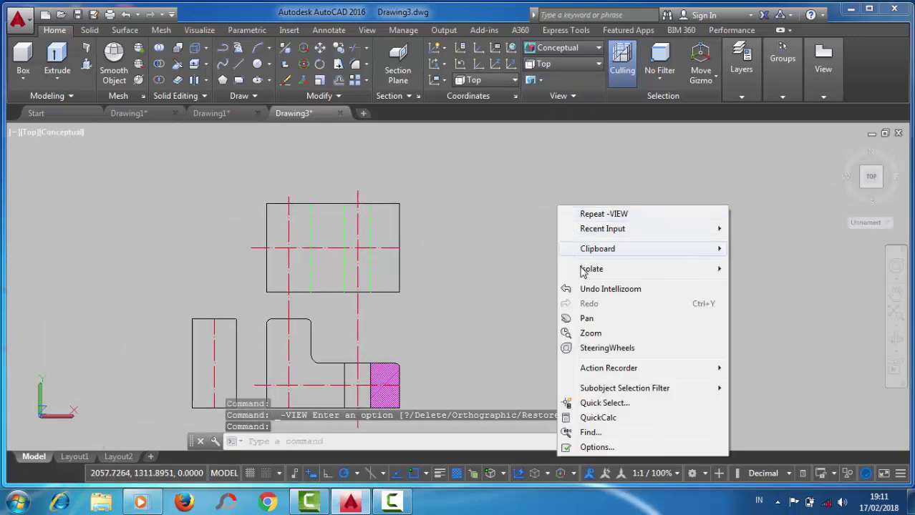
left_click(489, 259)
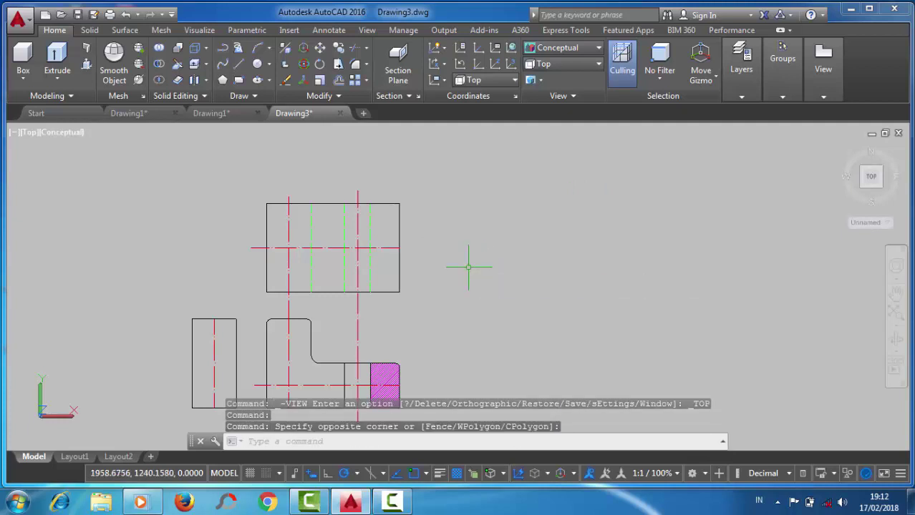
key("ctrl+v")
scroll(494, 326, "down", 5)
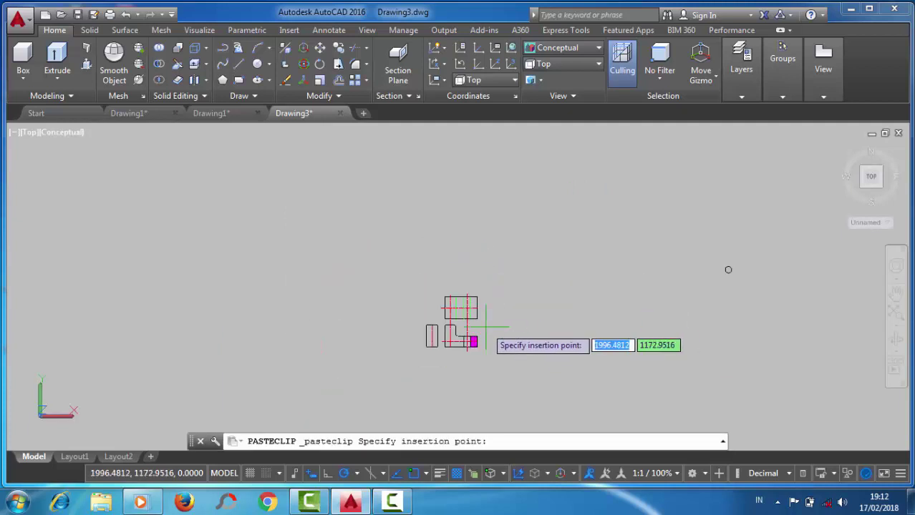
scroll(486, 328, "down", 2)
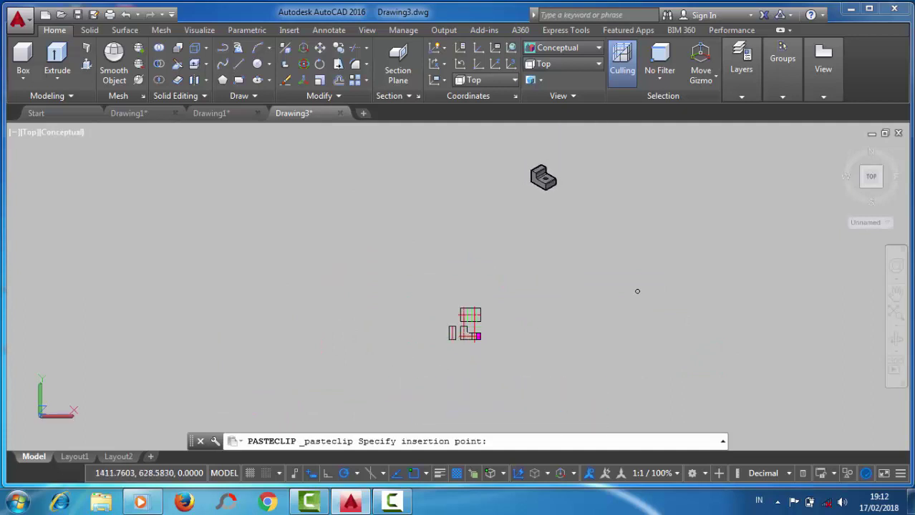
left_click(416, 397)
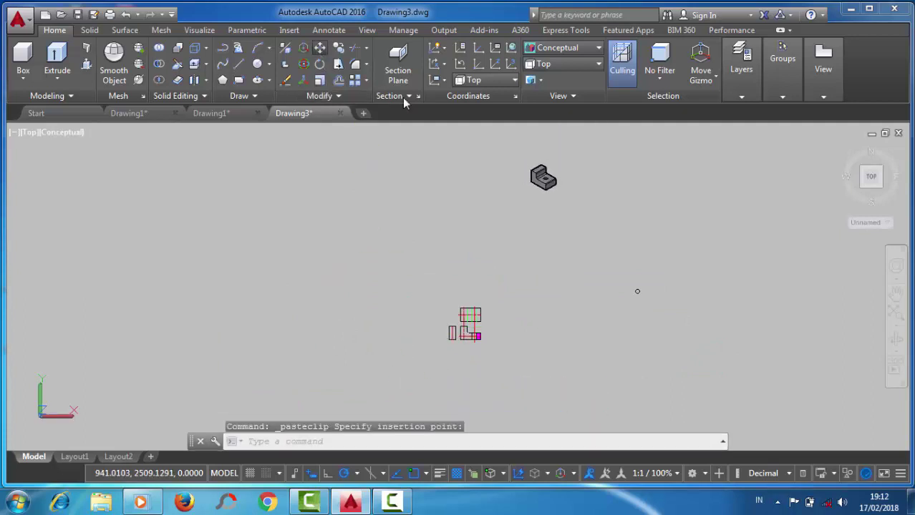
Step: Move the pasted isometric solid next to the 2D views, just to the right of the top and front views
left_click(319, 47)
left_click(541, 179)
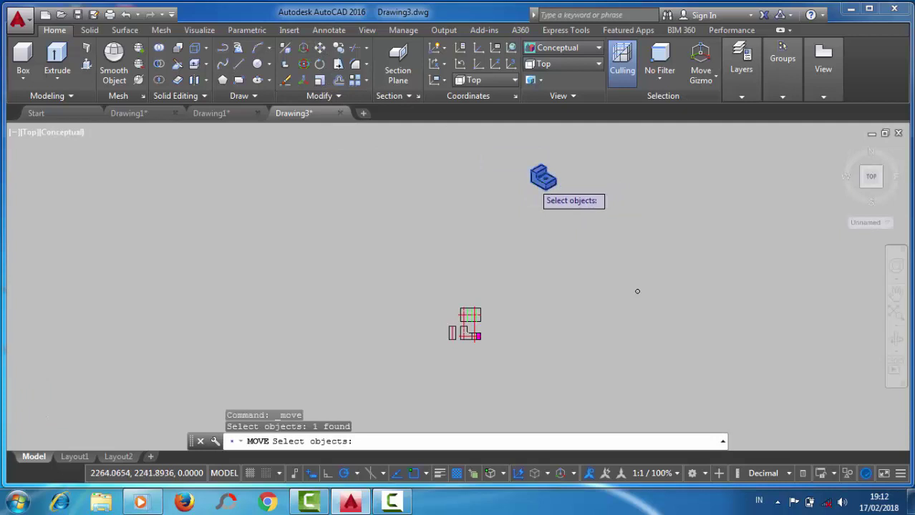
scroll(543, 177, "up", 1)
key("Return")
left_click(542, 175)
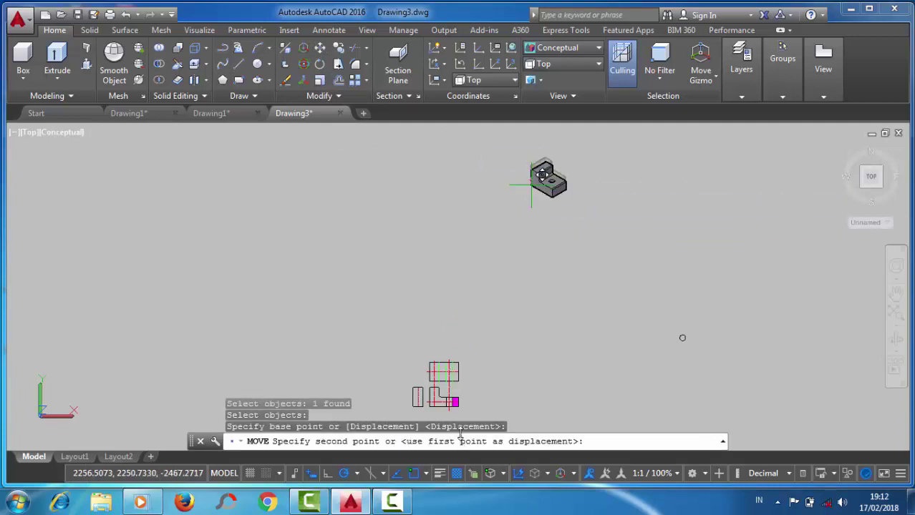
scroll(471, 388, "up", 5)
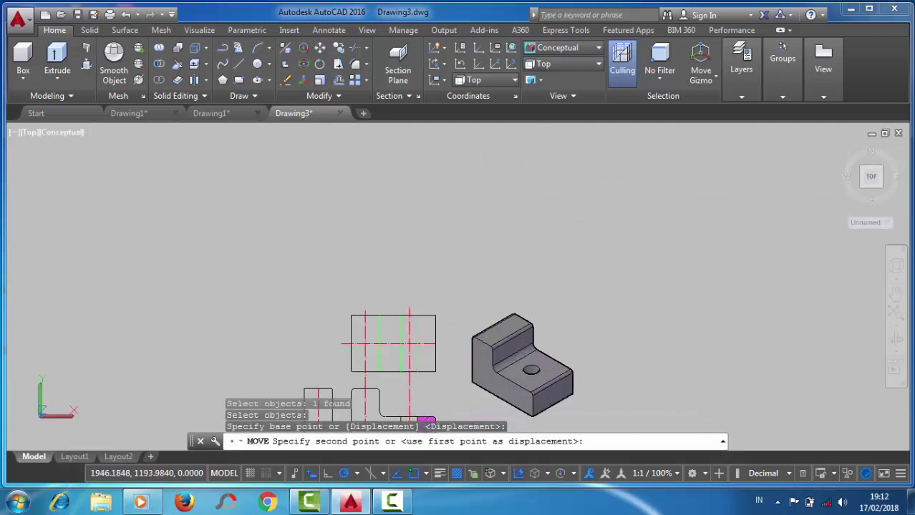
middle_click_drag(469, 385, 458, 282)
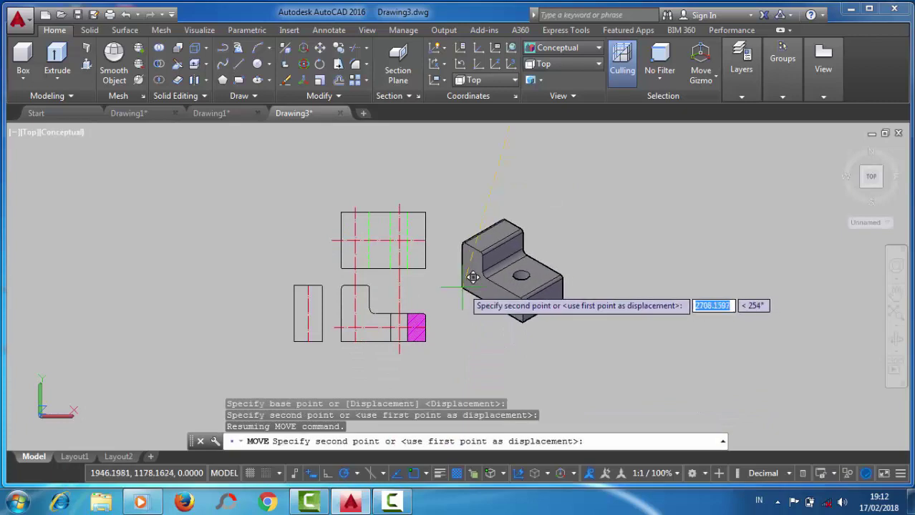
scroll(467, 275, "up", 2)
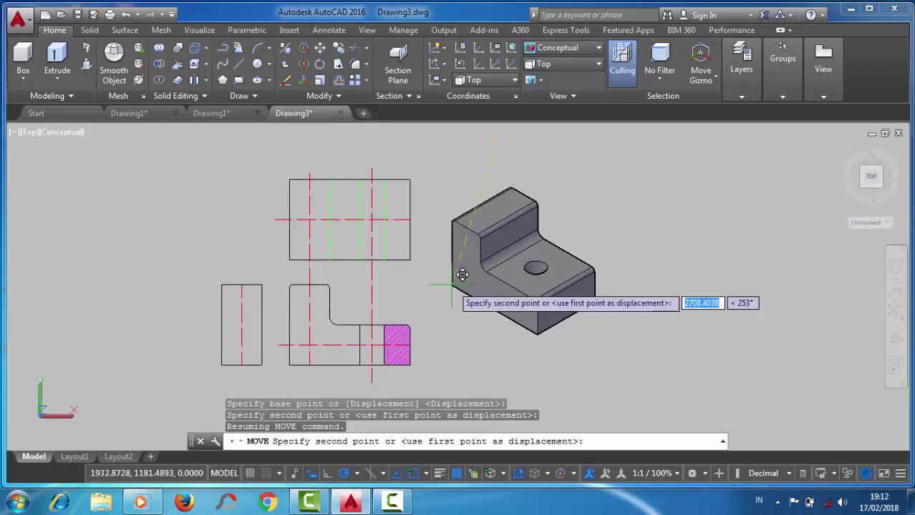
left_click(462, 275)
middle_click_drag(439, 288, 462, 294)
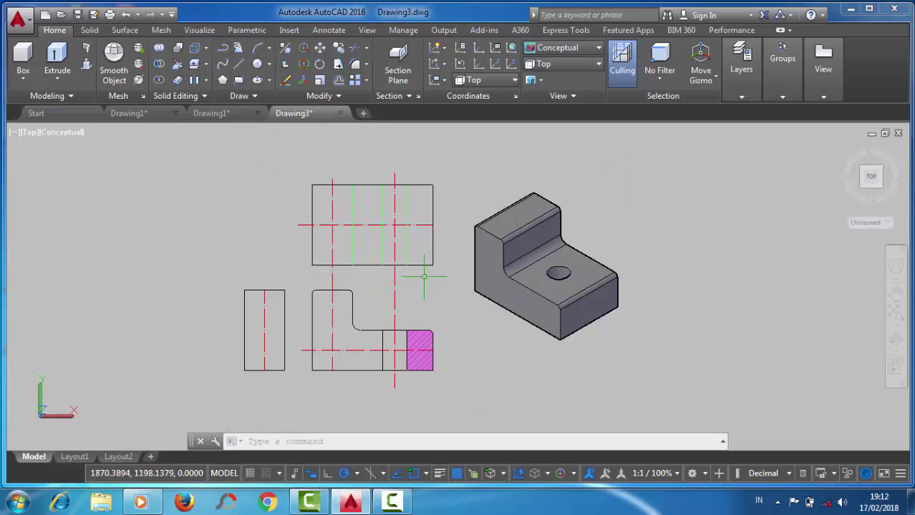
scroll(424, 276, "up", 2)
scroll(425, 276, "down", 2)
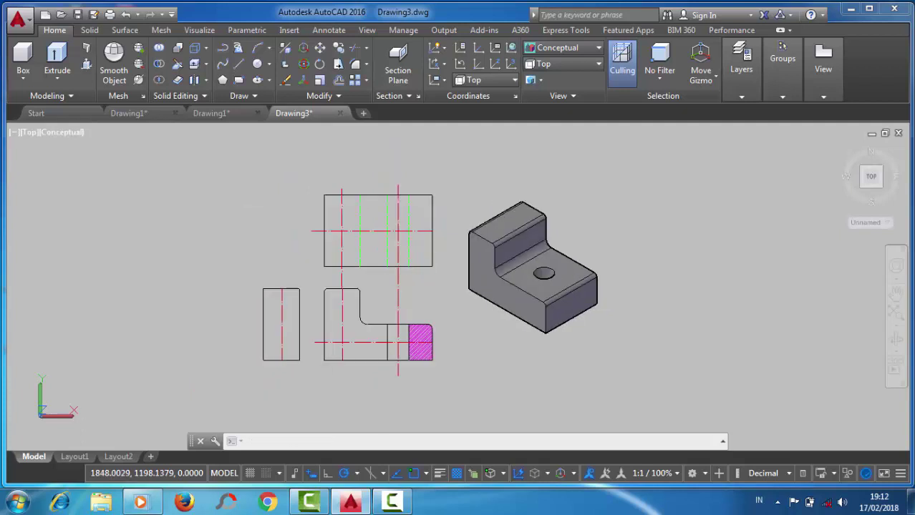
middle_click_drag(406, 277, 340, 271)
scroll(340, 271, "up", 2)
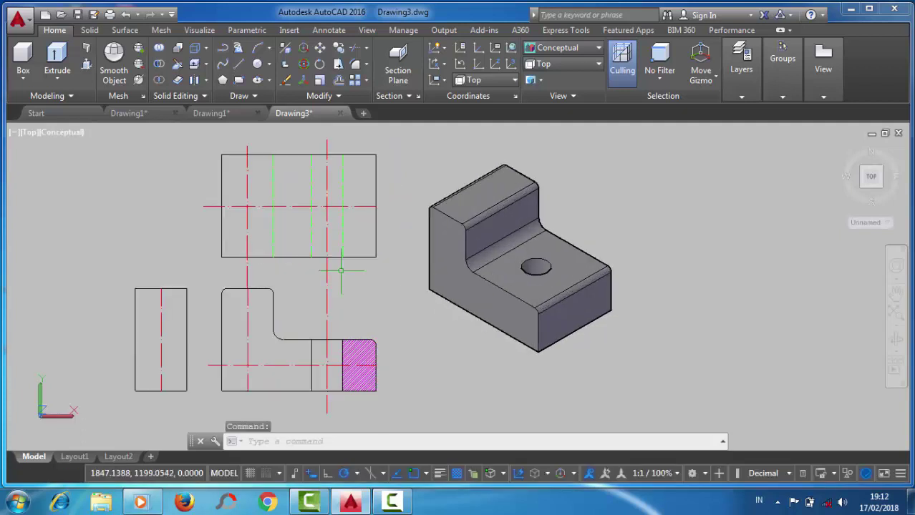